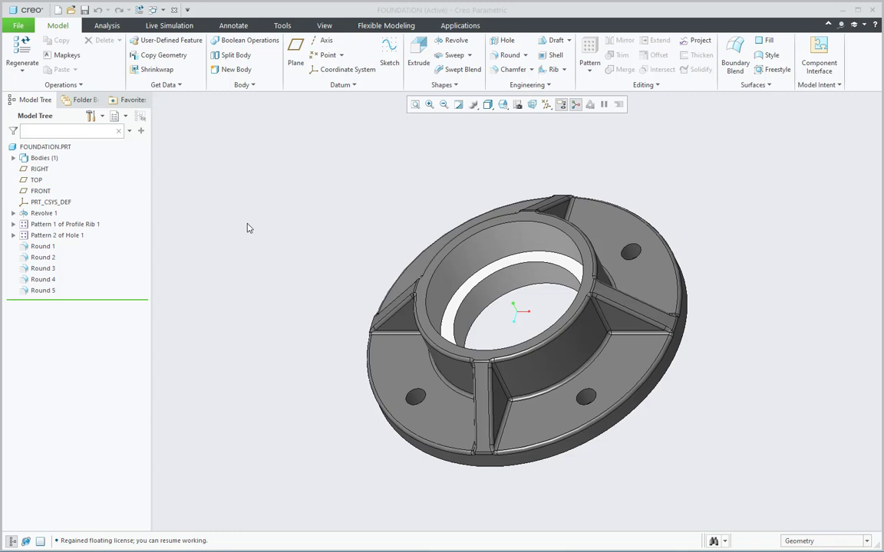
# Rename Revolve 1 to REVOLVED_BASE_SOLID in its Properties tab, using the name cut from Notepad
pyautogui.hotkey('alt', 'Tab')
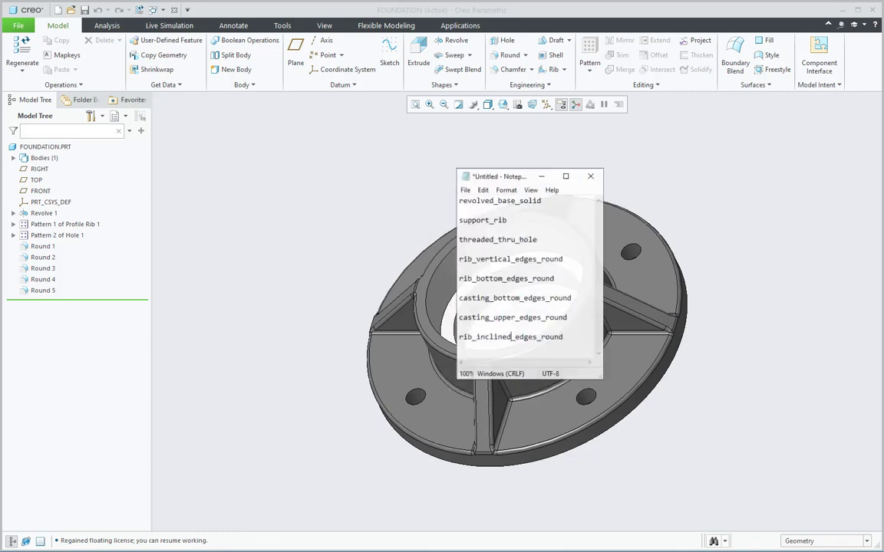
pyautogui.moveTo(518, 191); pyautogui.dragTo(466, 192)
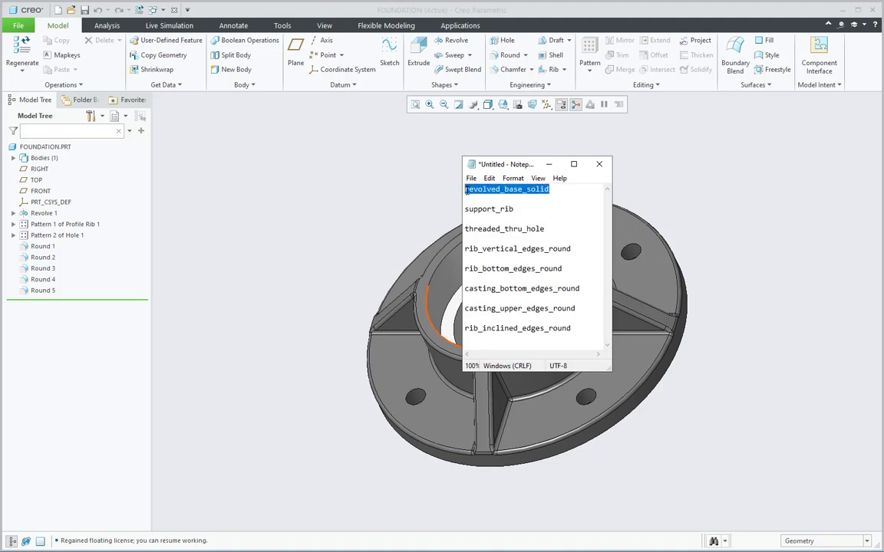
pyautogui.hotkey('ctrl', 'x')
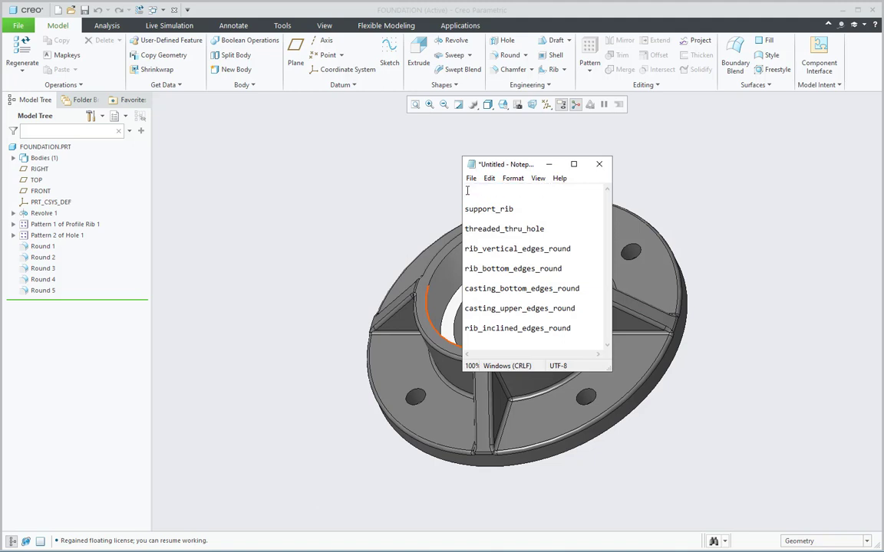
pyautogui.click(549, 164)
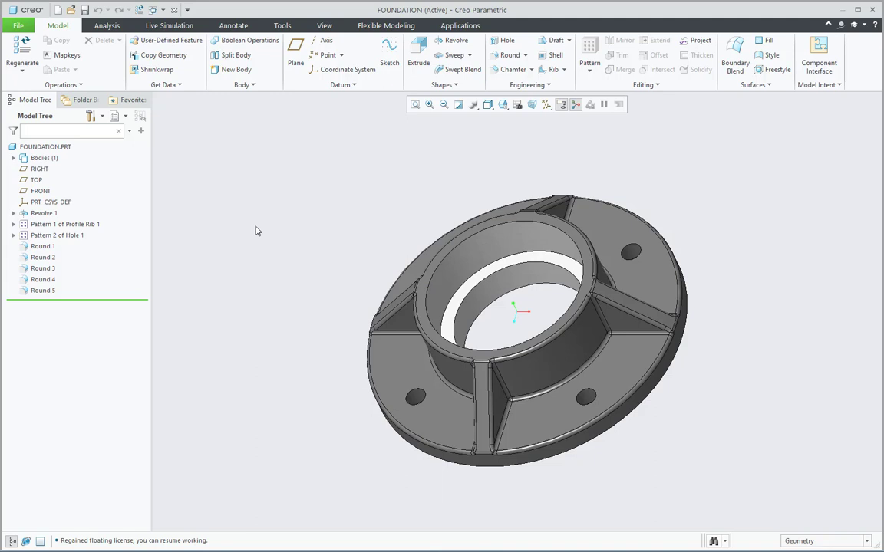
pyautogui.doubleClick(42, 215)
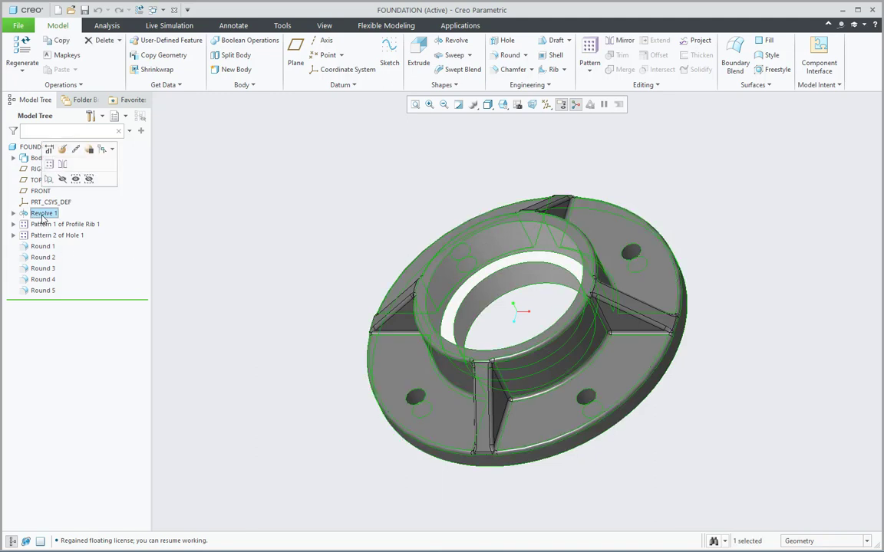
pyautogui.click(63, 147)
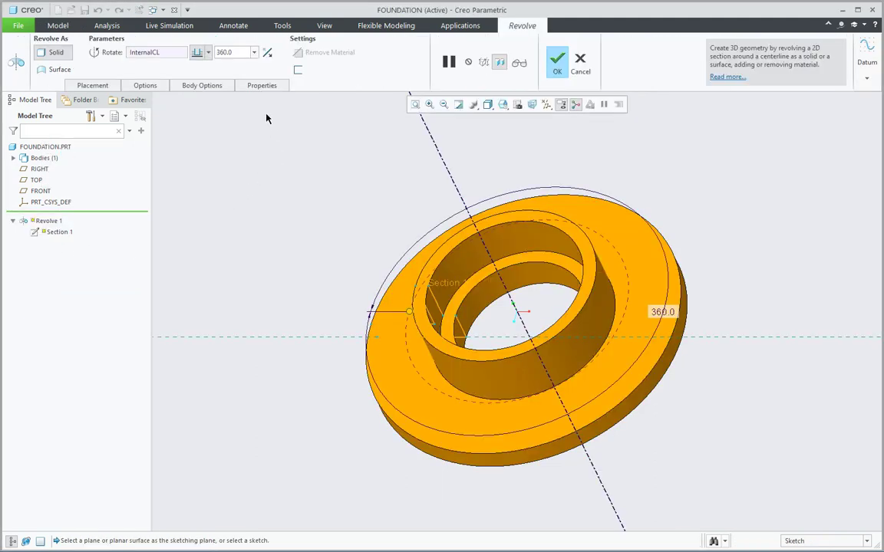
pyautogui.click(262, 85)
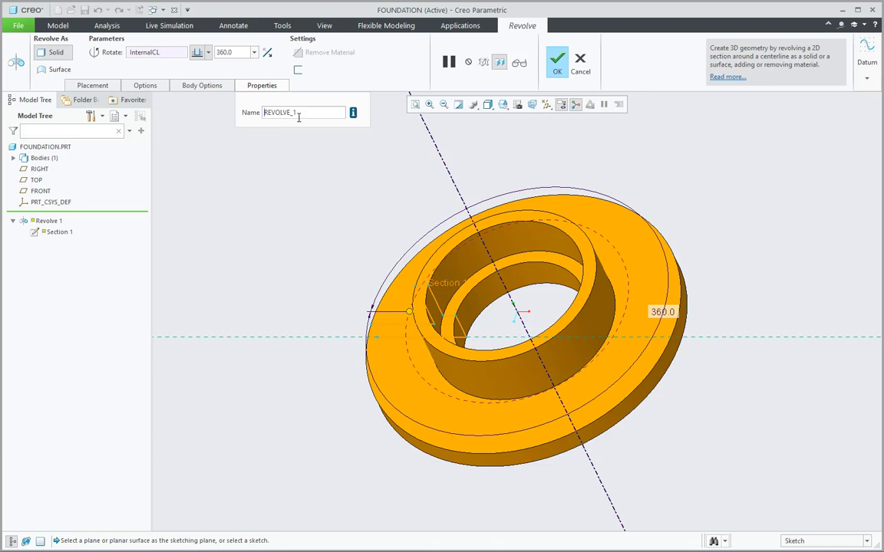
pyautogui.doubleClick(265, 113)
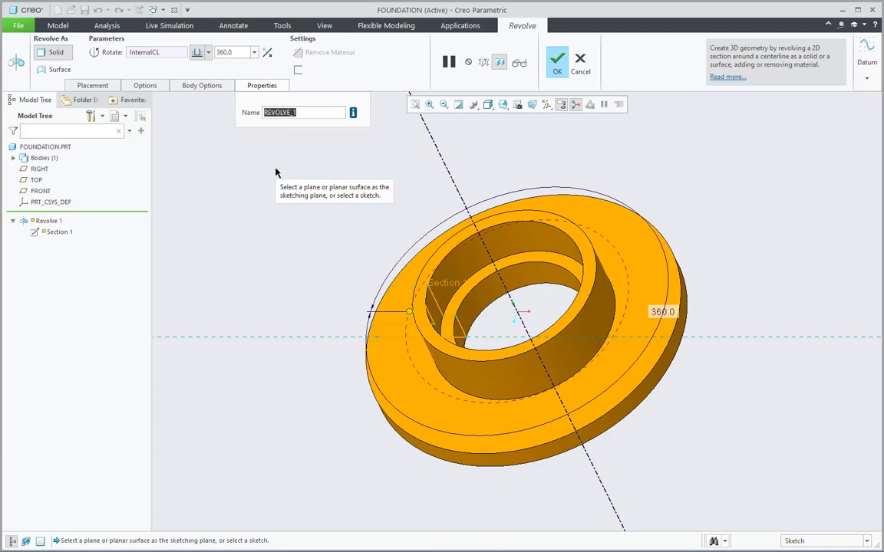
pyautogui.write('revolved_base_solid')
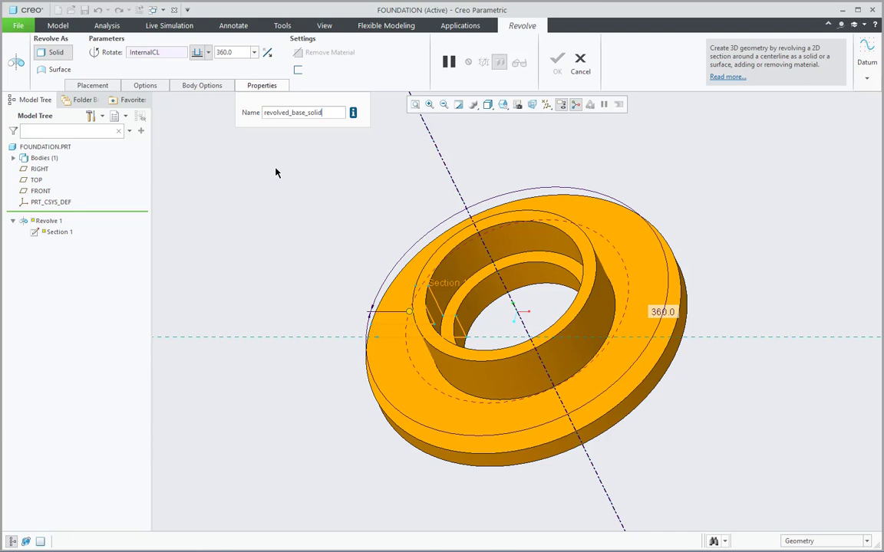
pyautogui.press('Return')
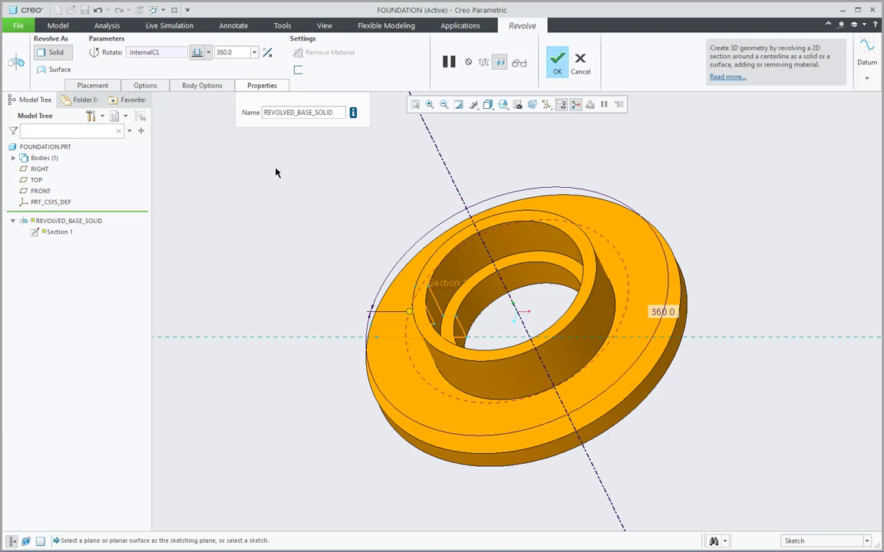
pyautogui.click(558, 64)
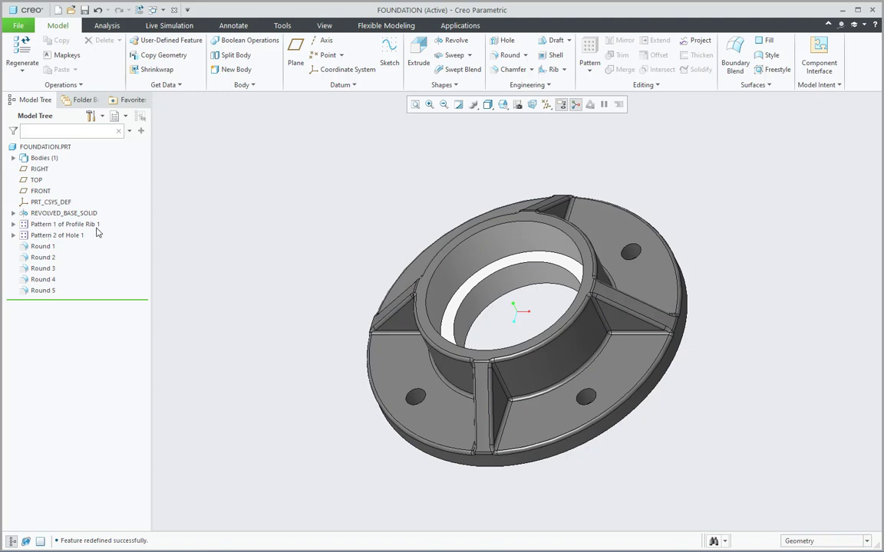
# Rename Profile Rib 1 [1] from PROFILE_RIB_1_1 to SUPPORT_RIB in its Properties tab
pyautogui.click(13, 224)
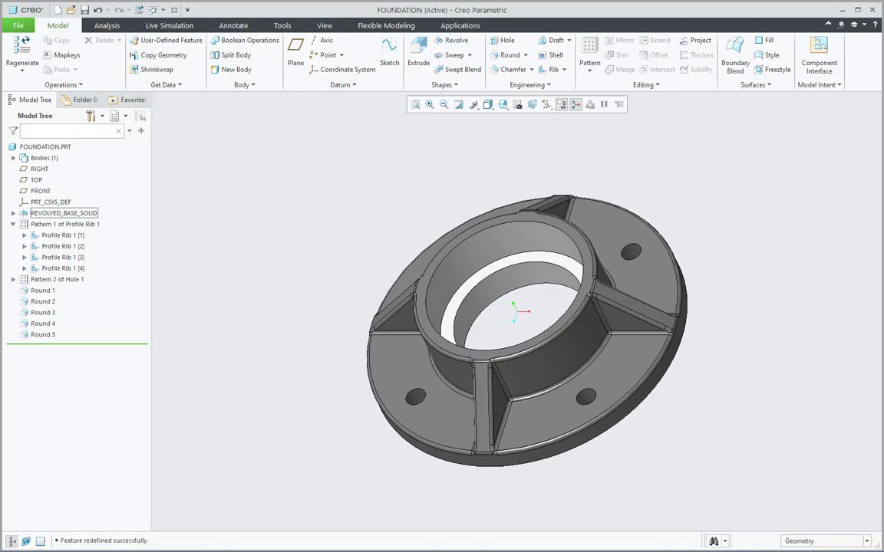
pyautogui.hotkey('alt', 'Tab')
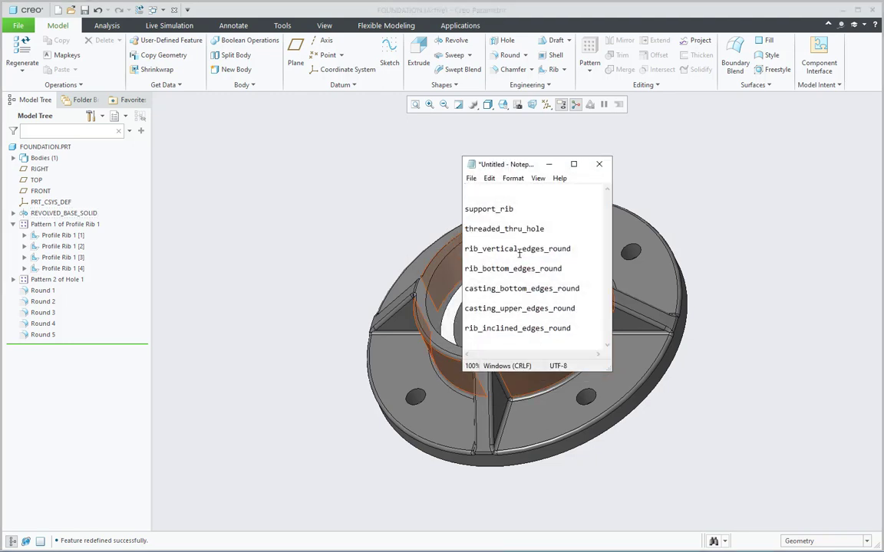
pyautogui.moveTo(514, 209); pyautogui.dragTo(463, 208)
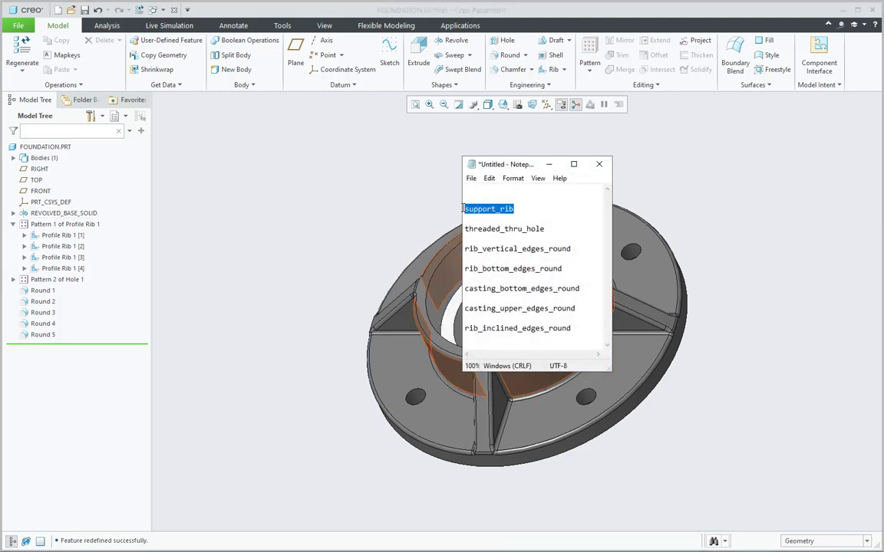
pyautogui.hotkey('ctrl', 'x')
pyautogui.hotkey('alt', 'Tab')
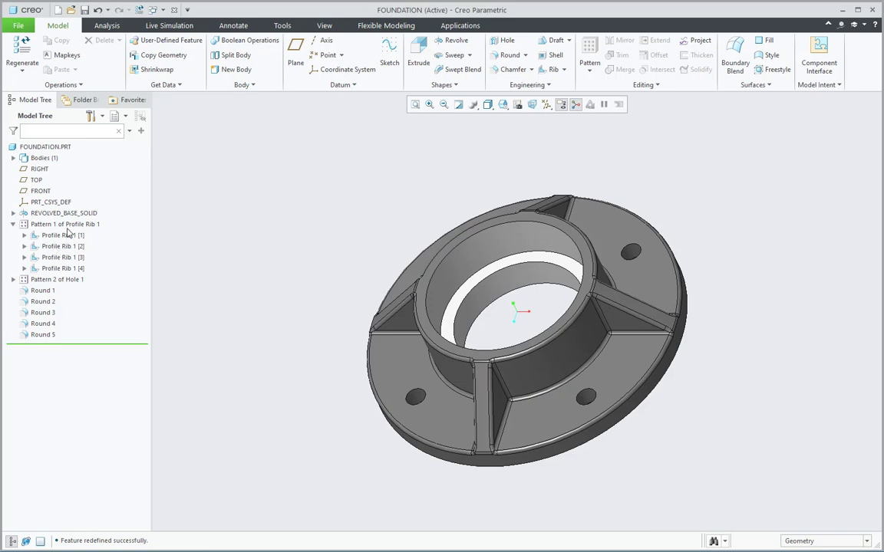
pyautogui.click(71, 240)
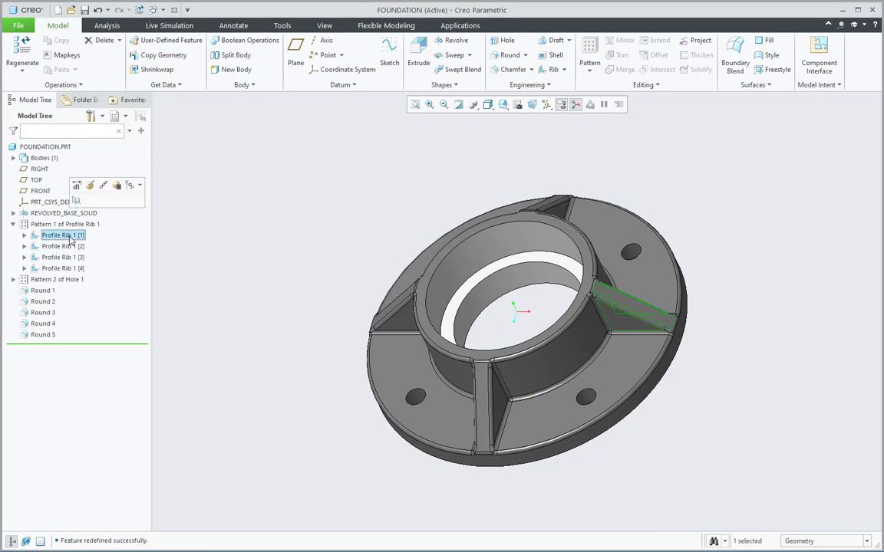
pyautogui.click(91, 186)
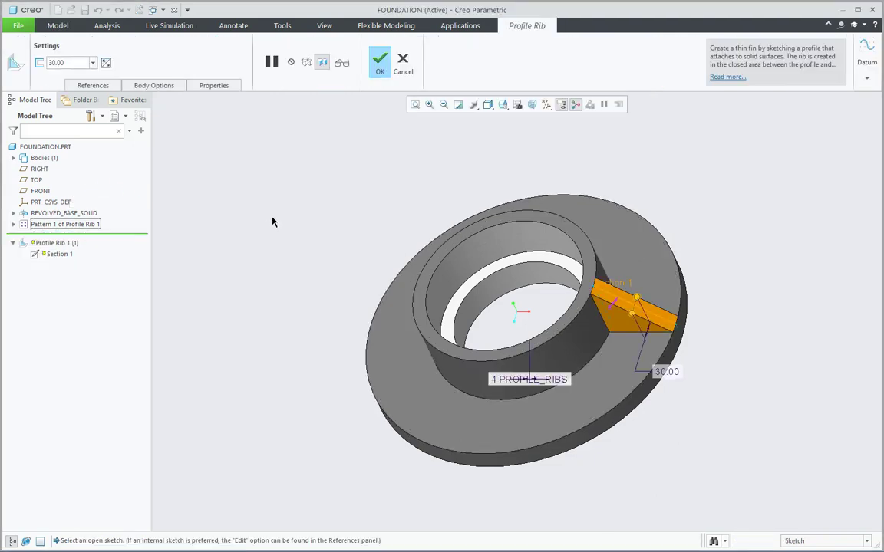
pyautogui.click(224, 87)
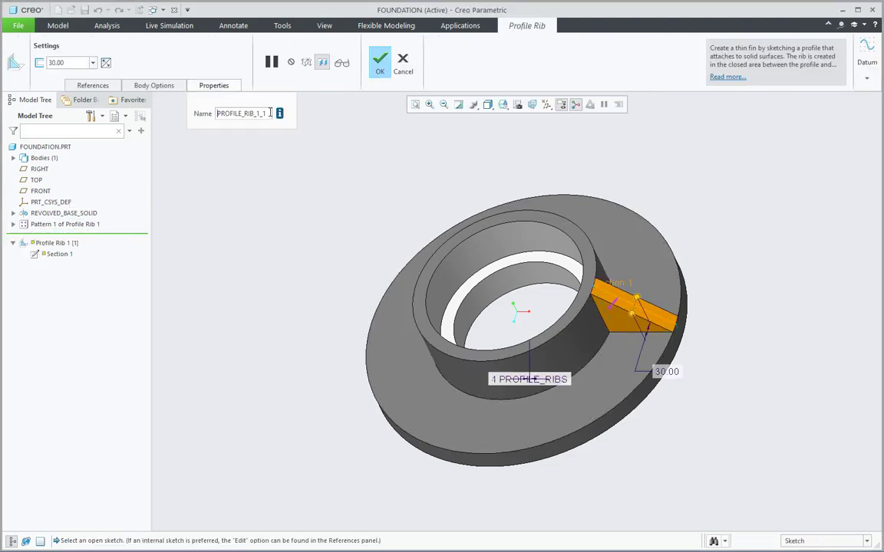
pyautogui.moveTo(270, 113); pyautogui.dragTo(218, 114)
pyautogui.write('support_rib')
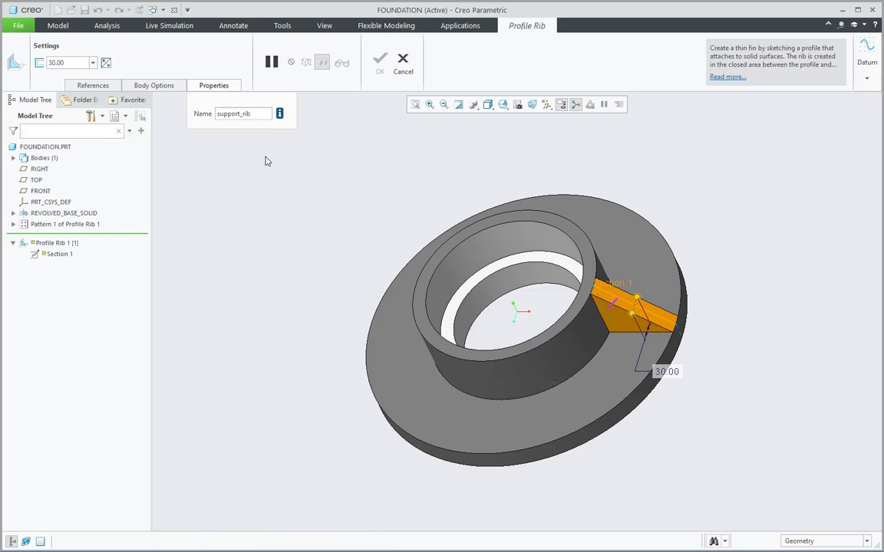
pyautogui.press('Return')
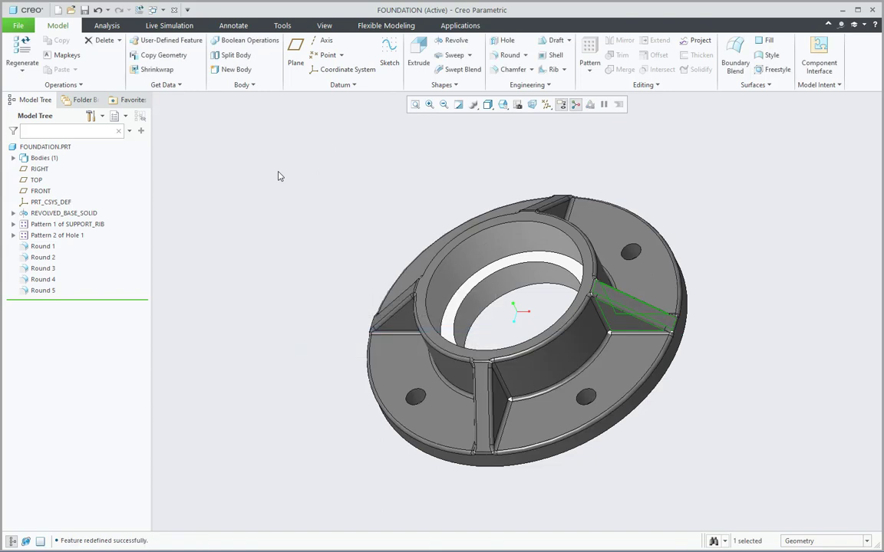
# Check that Pattern 1 shows SUPPORT_RIB instances, collapse it, then expand Pattern 2 of Hole 1
pyautogui.click(13, 224)
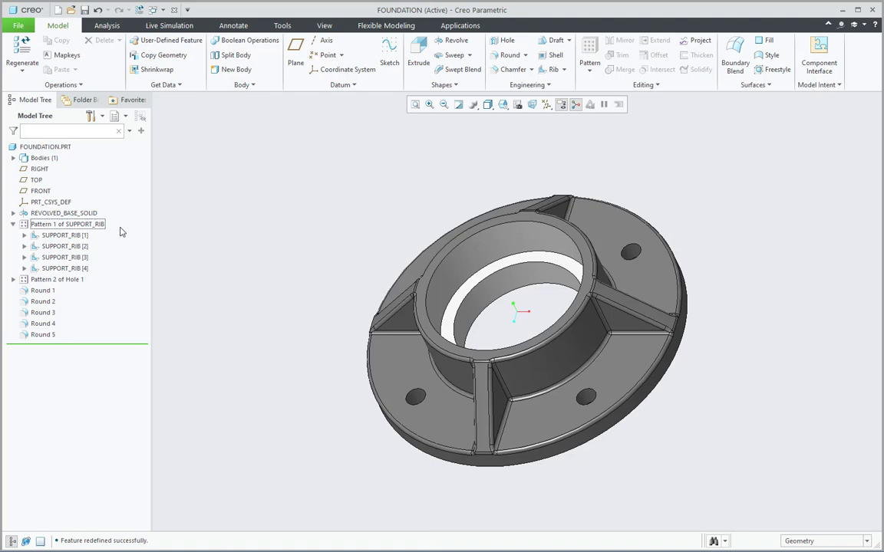
pyautogui.click(13, 225)
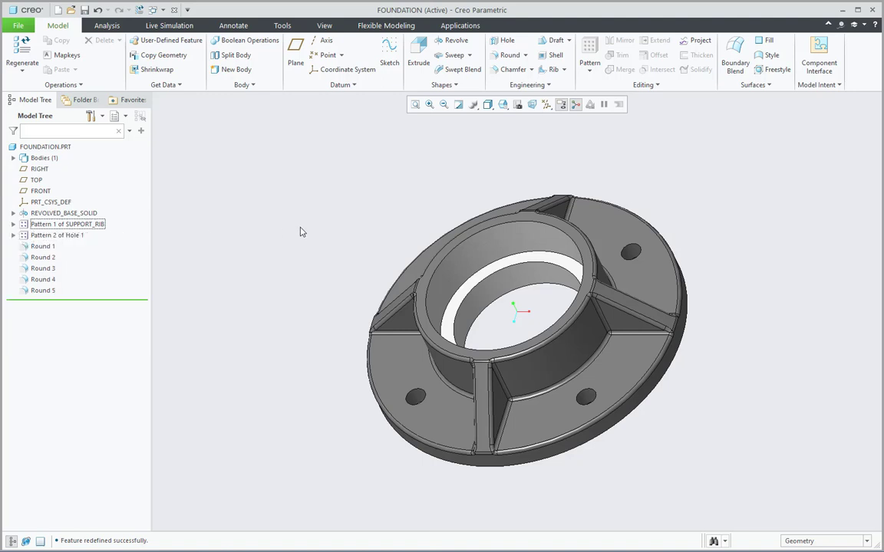
pyautogui.click(13, 236)
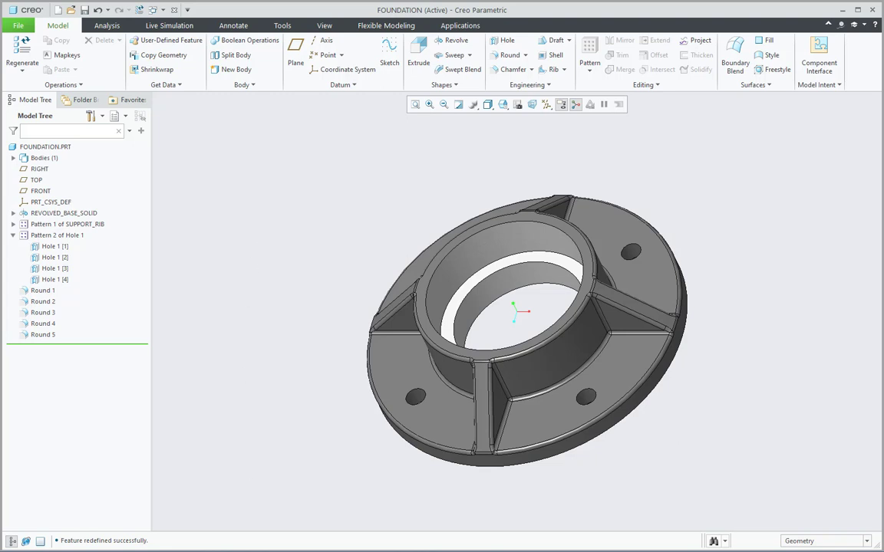
# Rename Hole 1 [1] to THREADED_THRU_HOLE by pasting the name cut from Notepad
pyautogui.hotkey('alt', 'Tab')
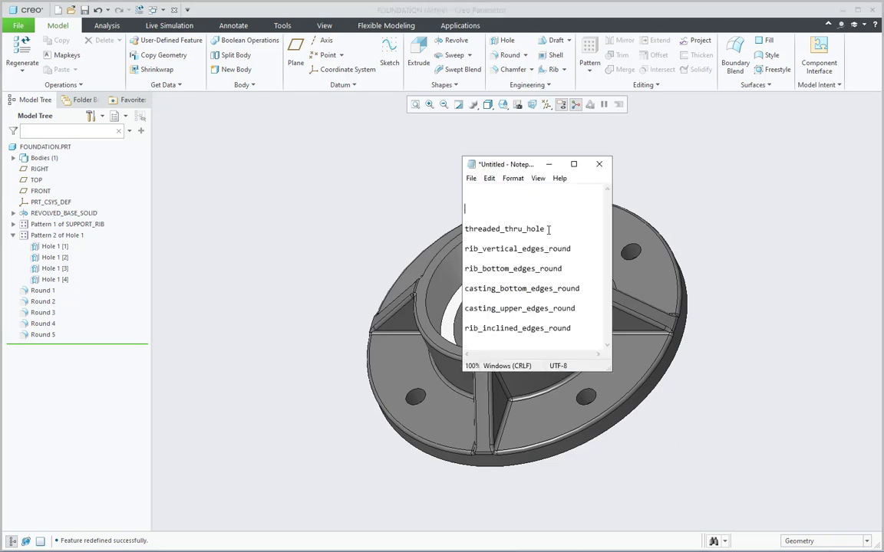
pyautogui.moveTo(557, 229); pyautogui.dragTo(464, 228)
pyautogui.rightClick(466, 230)
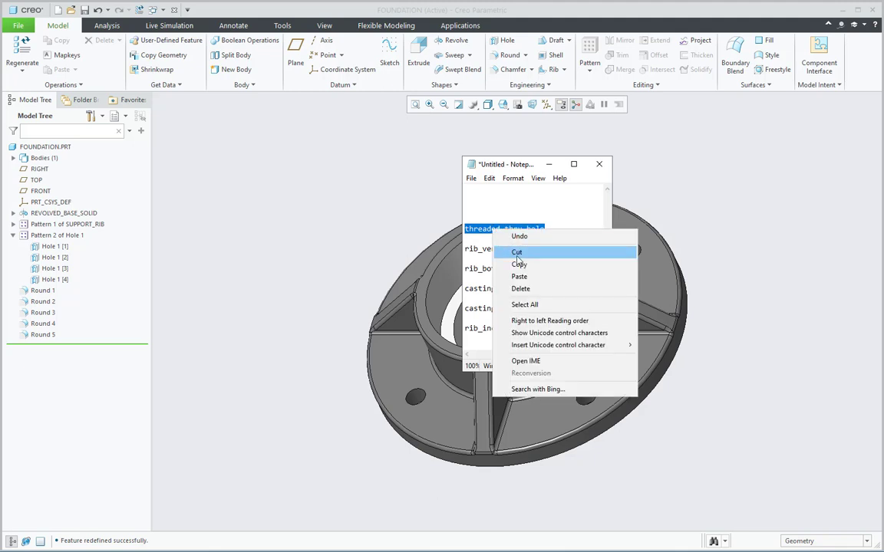
pyautogui.click(495, 253)
pyautogui.hotkey('alt', 'Tab')
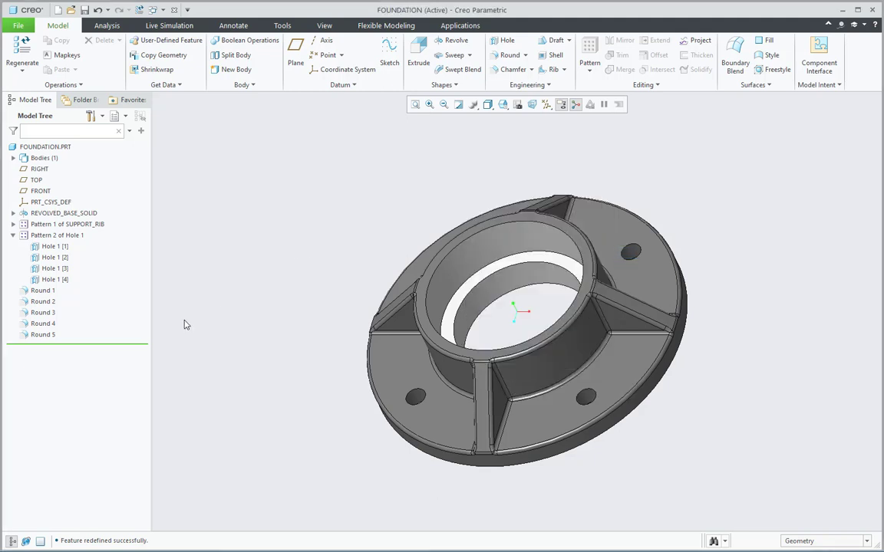
pyautogui.click(54, 247)
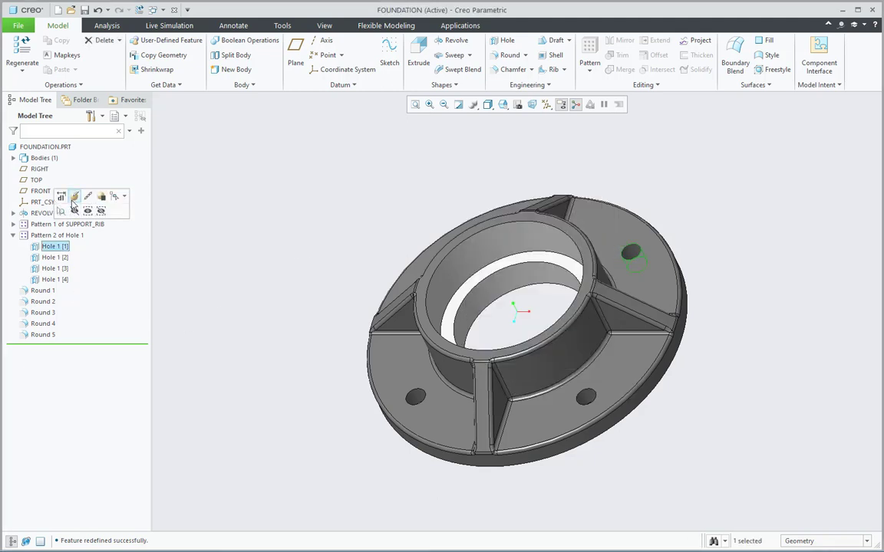
pyautogui.rightClick(56, 249)
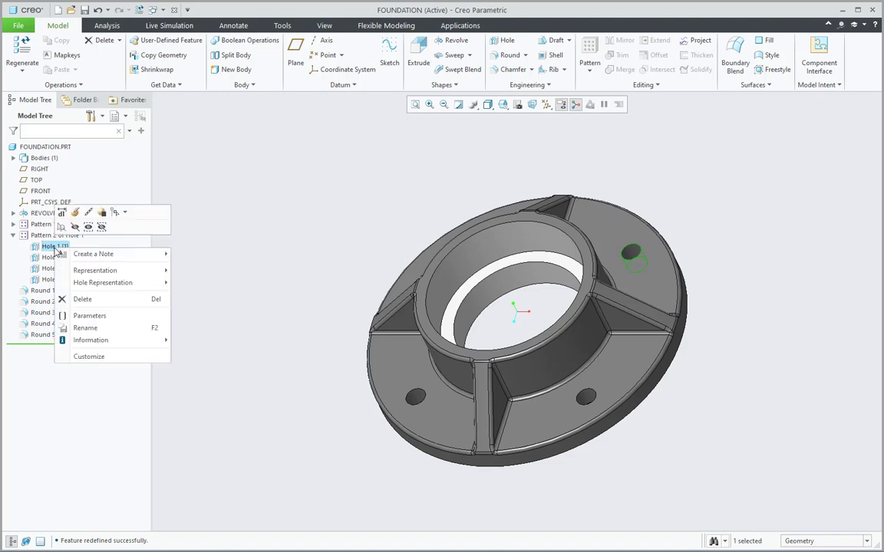
pyautogui.click(84, 328)
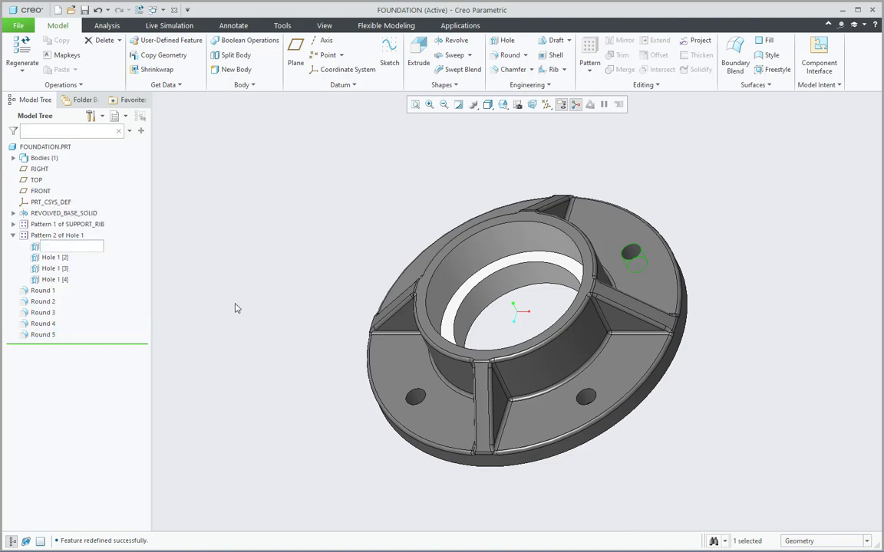
pyautogui.hotkey('ctrl', 'v')
pyautogui.press('Return')
pyautogui.click(268, 273)
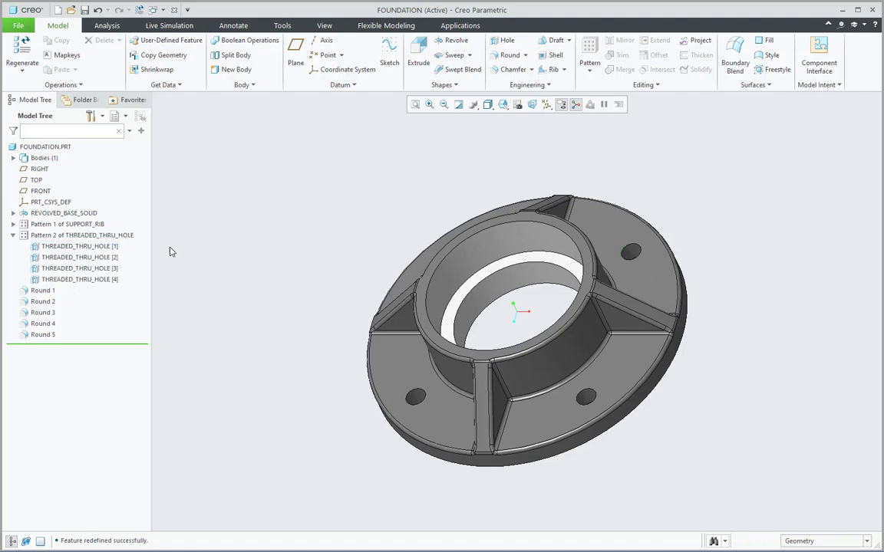
# Collapse the hole pattern and rename Round 1 to RIB_VERTICAL_EDGES_ROUND
pyautogui.click(13, 236)
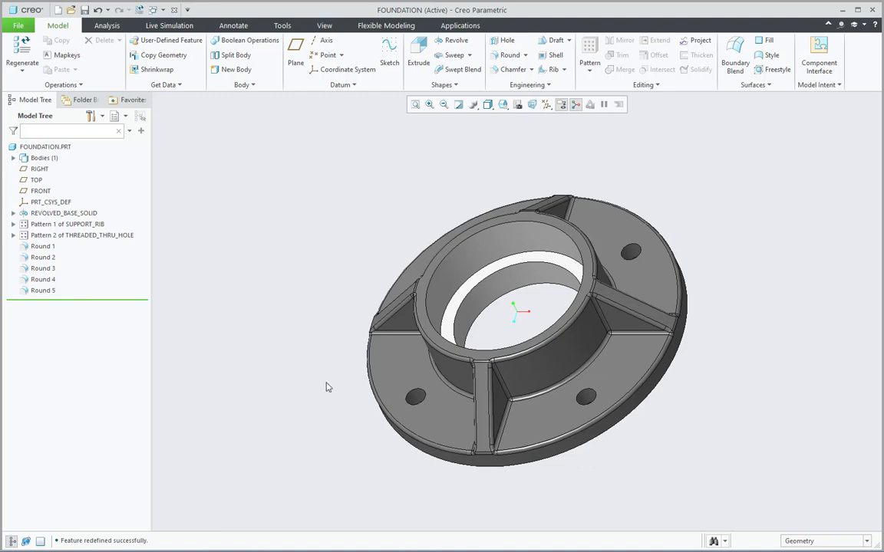
pyautogui.hotkey('alt', 'Tab')
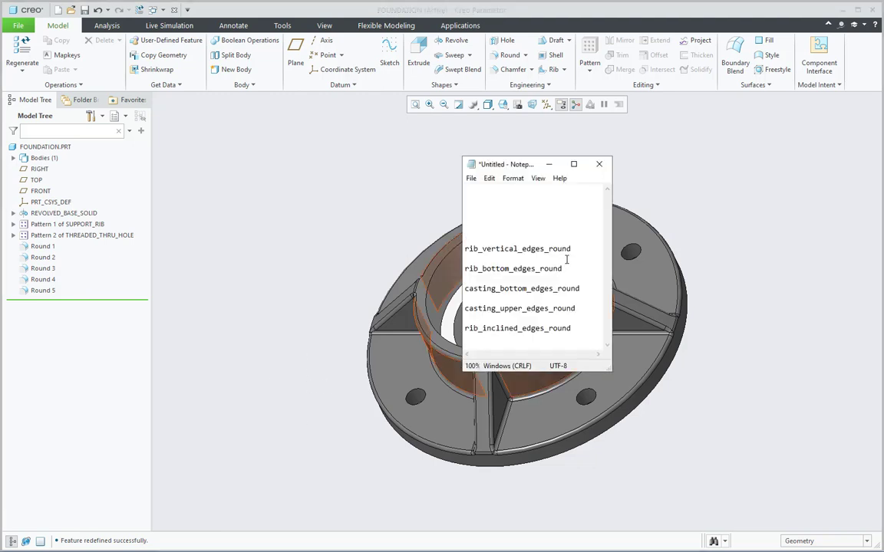
pyautogui.moveTo(576, 249); pyautogui.dragTo(460, 249)
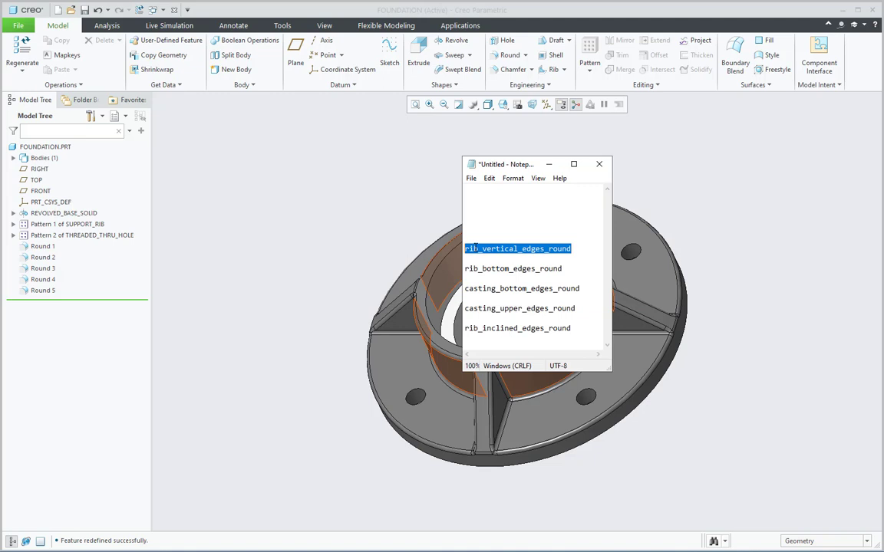
pyautogui.hotkey('ctrl', 'x')
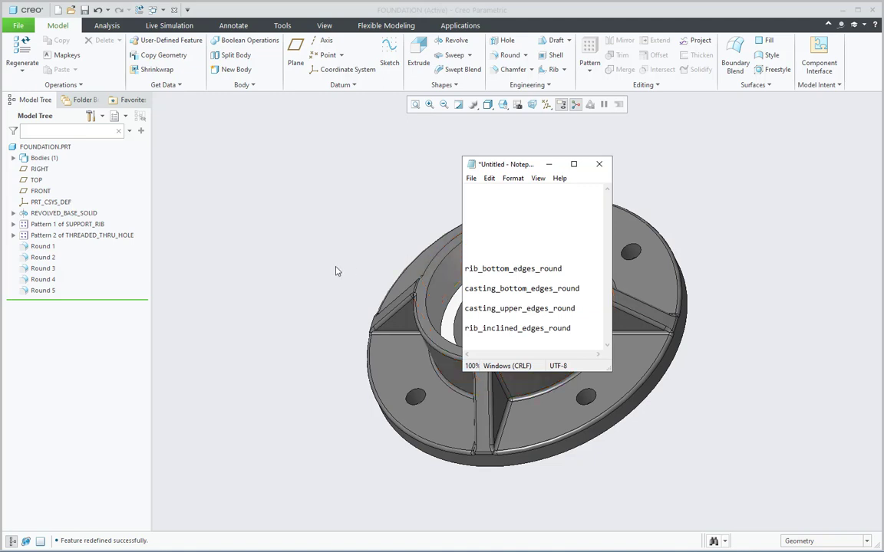
pyautogui.click(335, 271)
pyautogui.doubleClick(43, 246)
pyautogui.rightClick(44, 250)
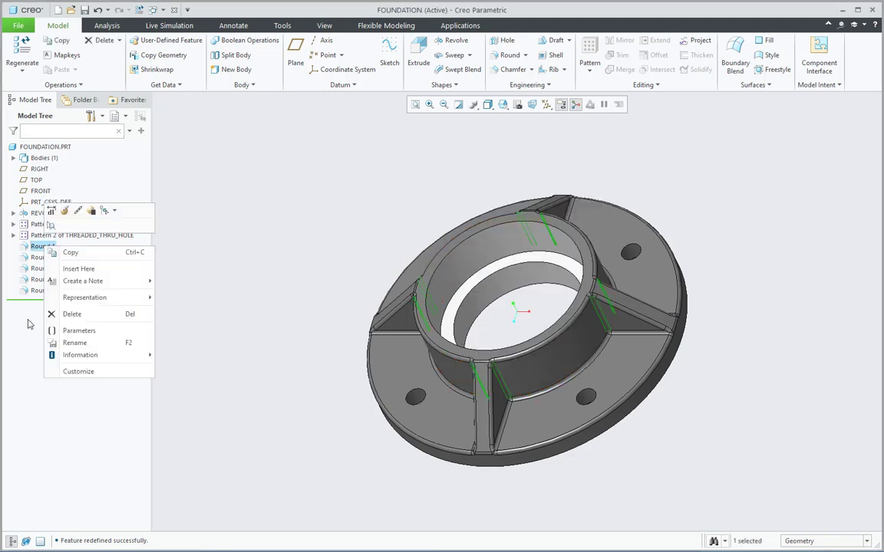
pyautogui.click(67, 309)
pyautogui.hotkey('ctrl', 'v')
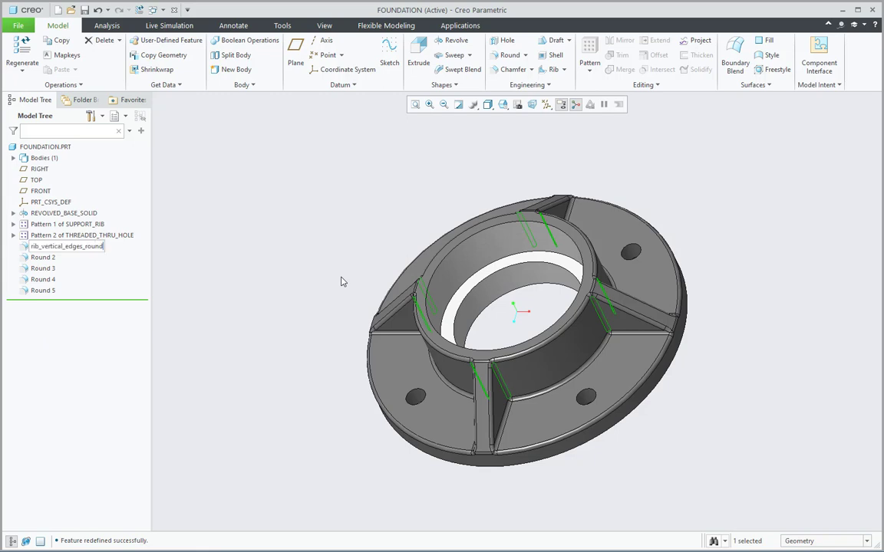
pyautogui.press('Return')
pyautogui.click(278, 219)
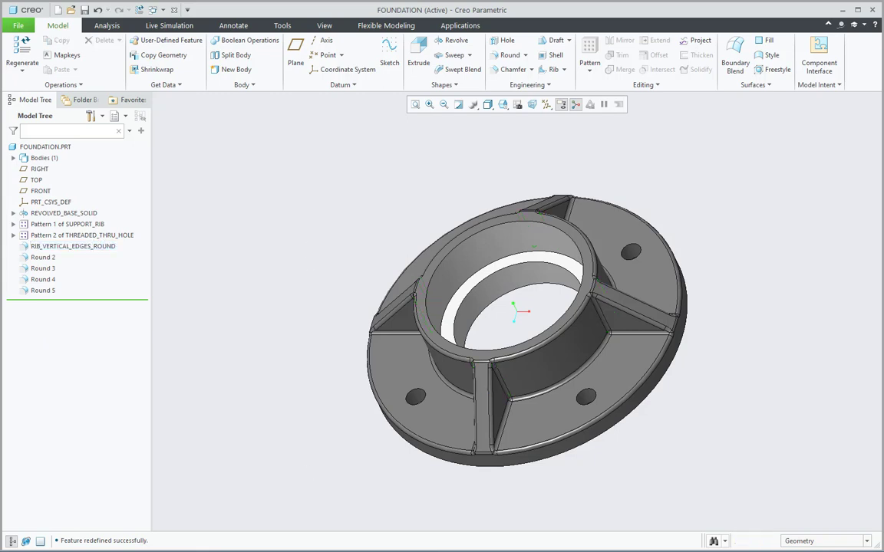
# Rename Round 2 to RIB_BOTTOM_EDGES_ROUND
pyautogui.hotkey('alt', 'Tab')
pyautogui.moveTo(563, 269); pyautogui.dragTo(468, 265)
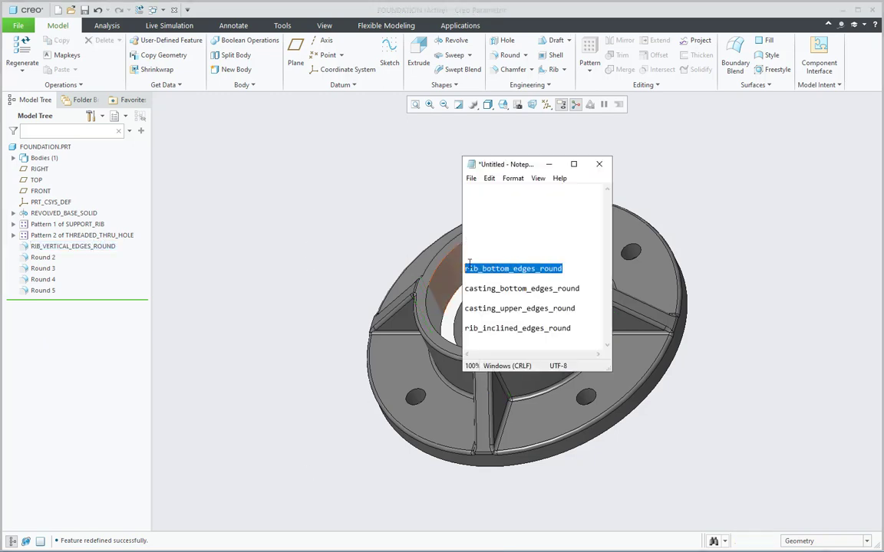
pyautogui.hotkey('ctrl', 'x')
pyautogui.hotkey('alt', 'Tab')
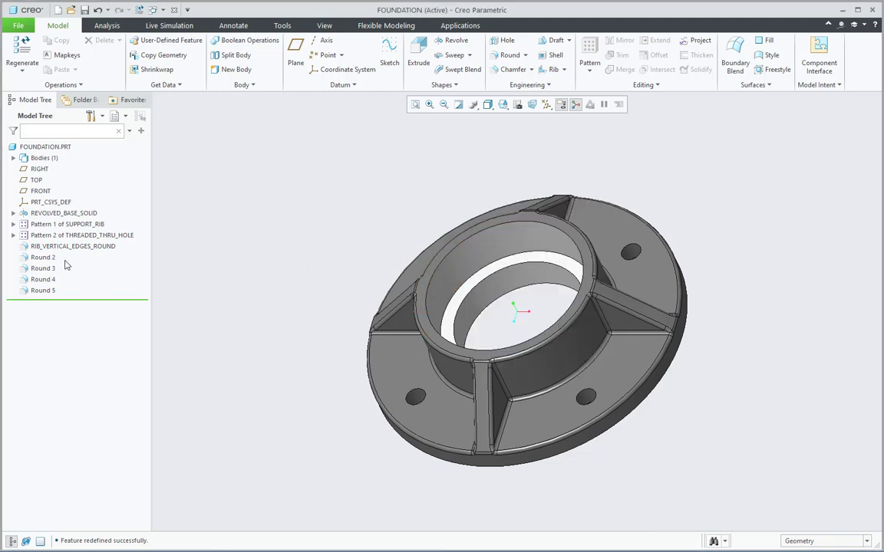
pyautogui.click(42, 257)
pyautogui.rightClick(42, 258)
pyautogui.click(70, 354)
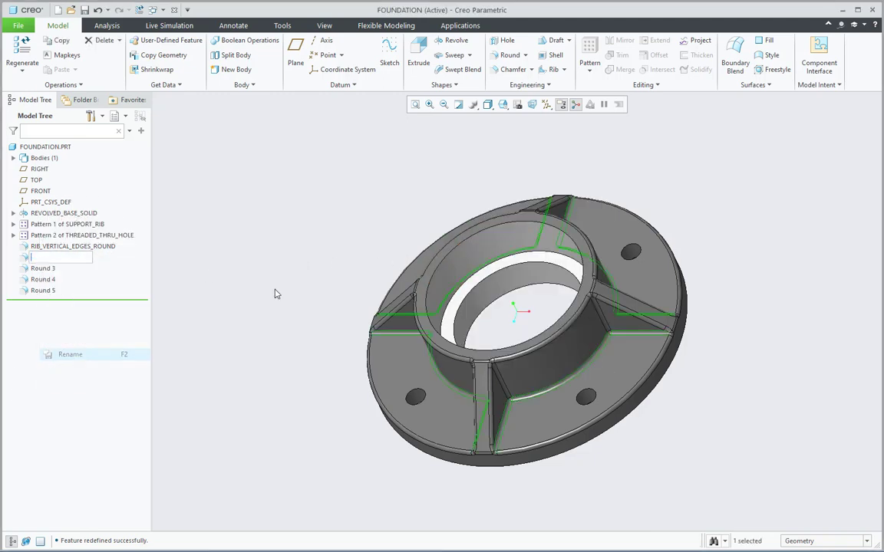
pyautogui.hotkey('ctrl', 'v')
pyautogui.click(267, 254)
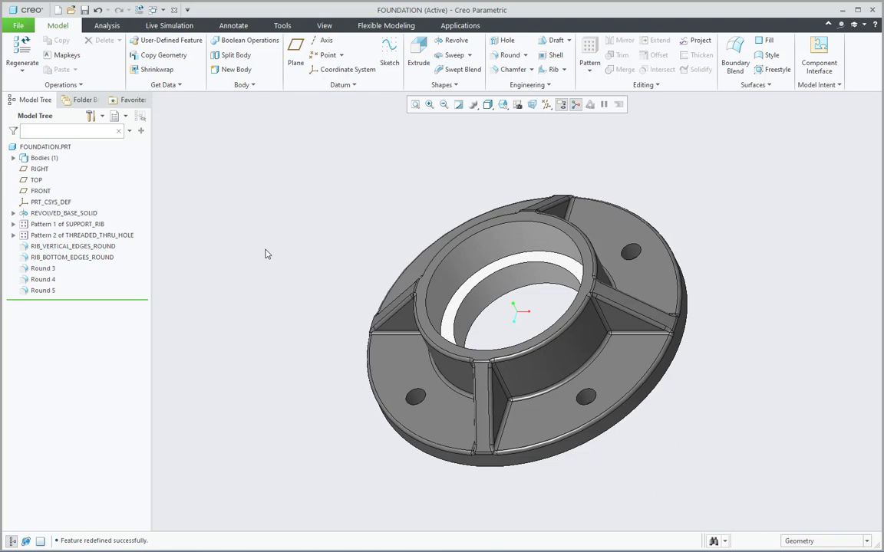
# Rename Round 3 to CASTING_BOTTOM_EDGES_ROUND
pyautogui.hotkey('alt', 'Tab')
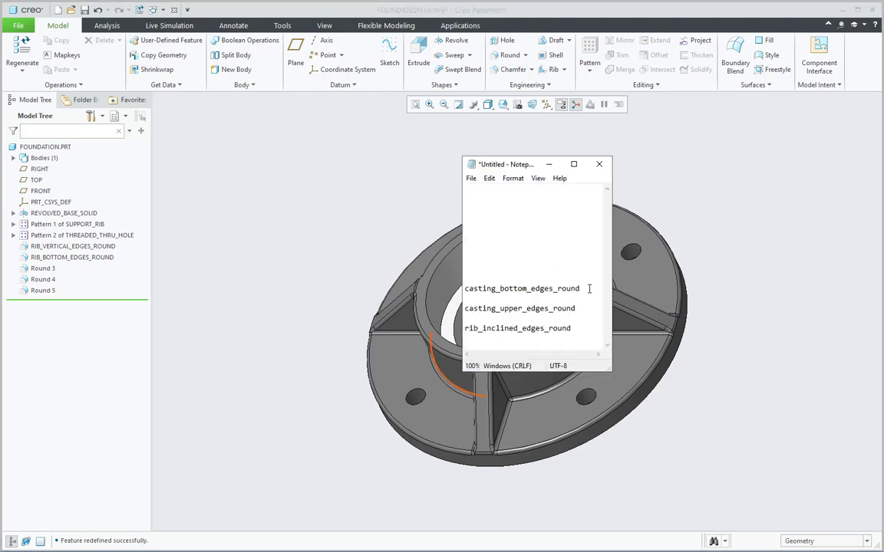
pyautogui.moveTo(589, 289); pyautogui.dragTo(464, 288)
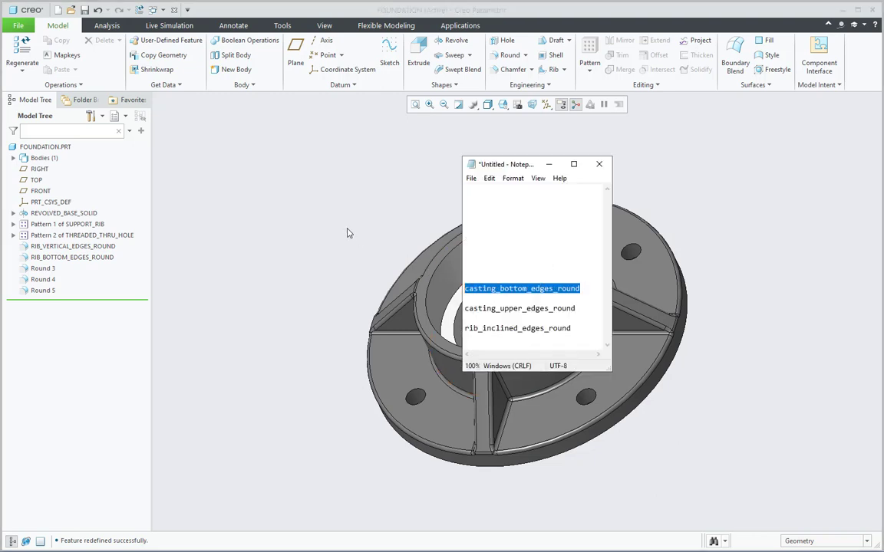
pyautogui.hotkey('ctrl', 'x')
pyautogui.hotkey('alt', 'Tab')
pyautogui.click(43, 269)
pyautogui.rightClick(50, 272)
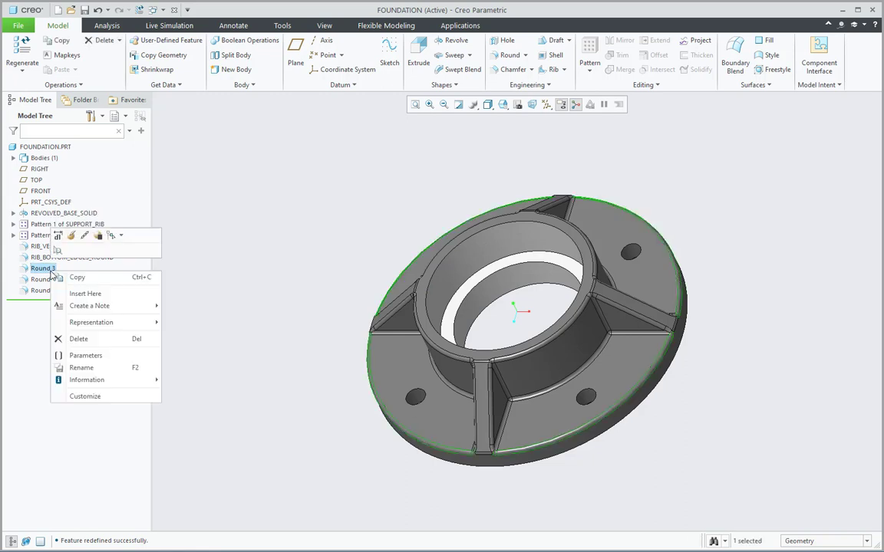
pyautogui.click(82, 368)
pyautogui.hotkey('ctrl', 'v')
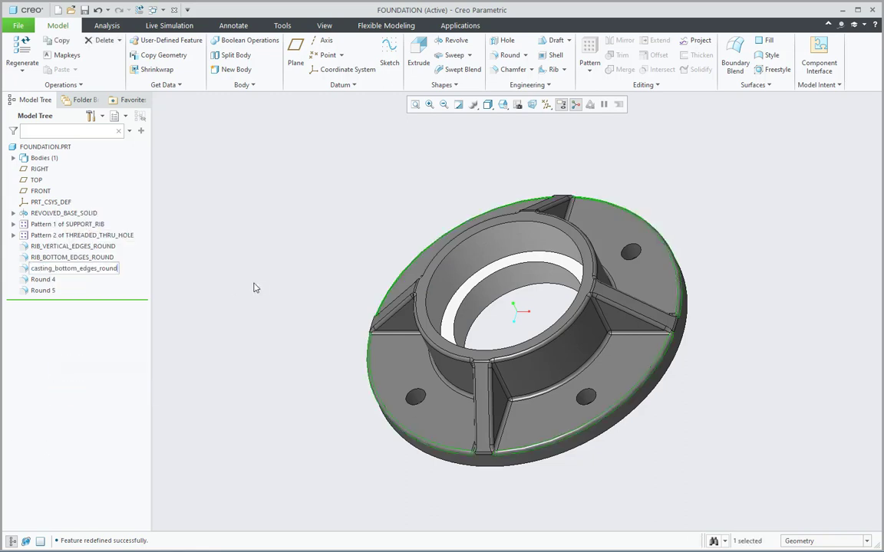
pyautogui.press('Return')
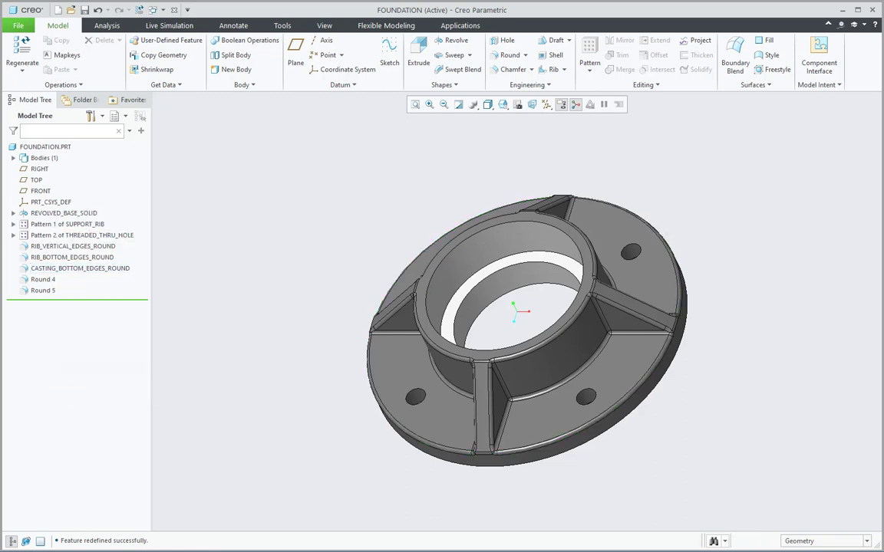
# Rename Round 4 to CASTING_UPPER_EDGES_ROUND
pyautogui.hotkey('alt', 'Tab')
pyautogui.moveTo(580, 309); pyautogui.dragTo(463, 308)
pyautogui.hotkey('ctrl', 'x')
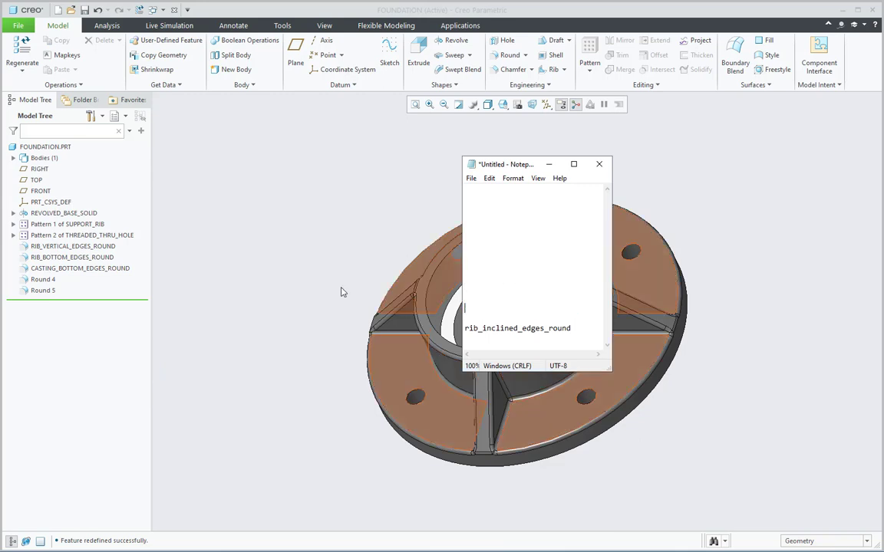
pyautogui.hotkey('alt', 'Tab')
pyautogui.rightClick(44, 280)
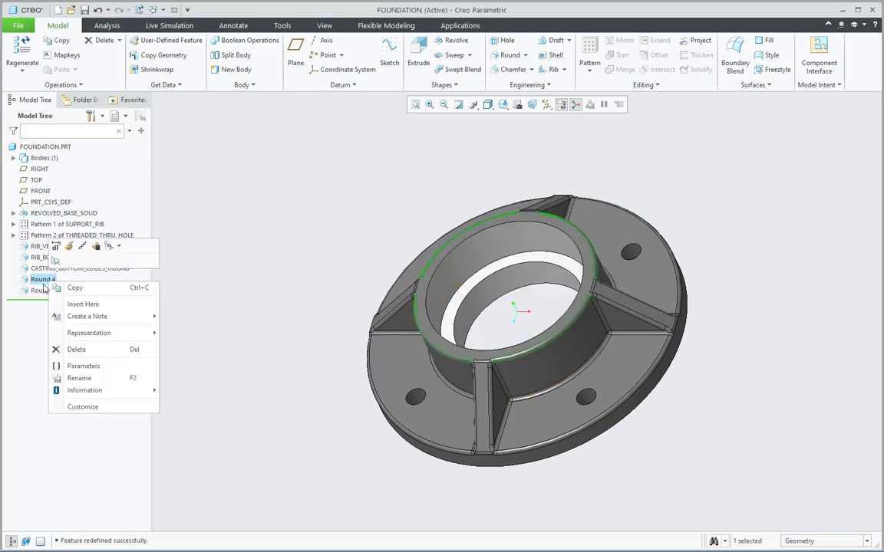
pyautogui.click(79, 378)
pyautogui.hotkey('ctrl', 'v')
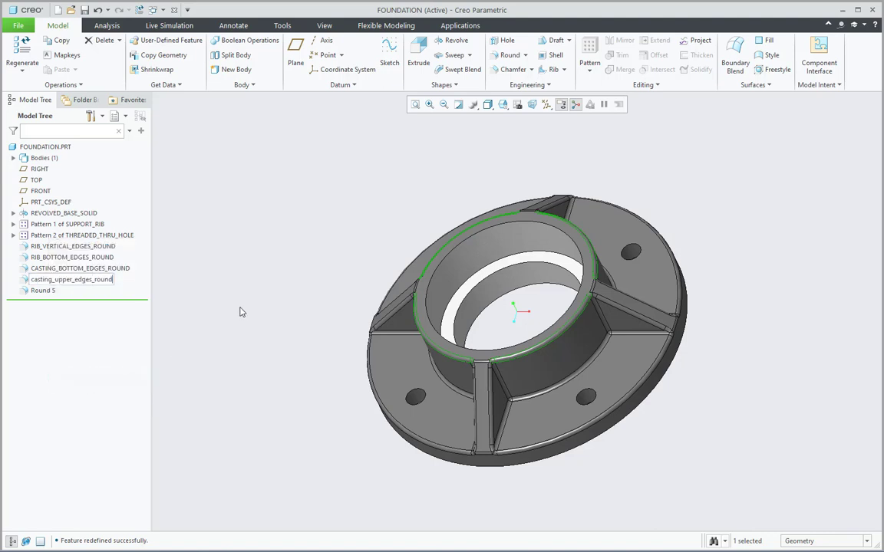
pyautogui.press('Return')
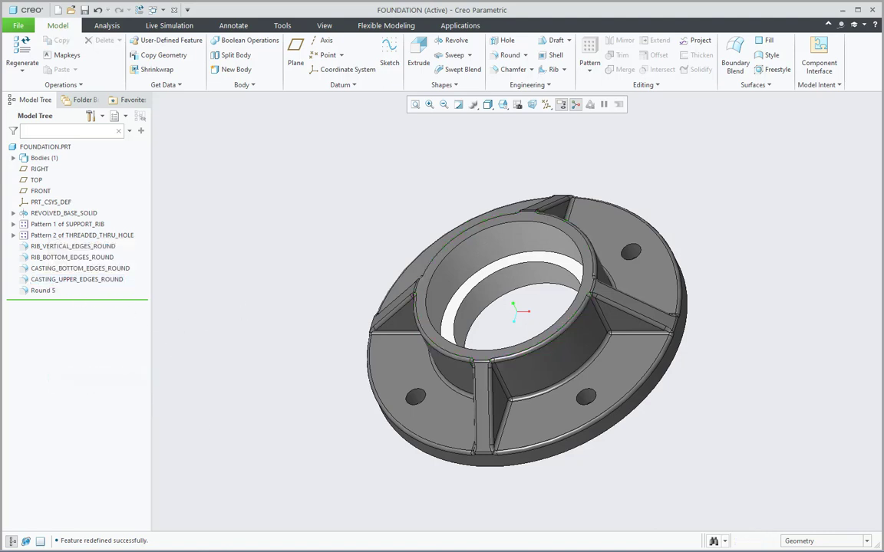
# Rename Round 5 to RIB_INCLINED_EDGES_ROUND
pyautogui.hotkey('alt', 'Tab')
pyautogui.moveTo(576, 328); pyautogui.dragTo(472, 322)
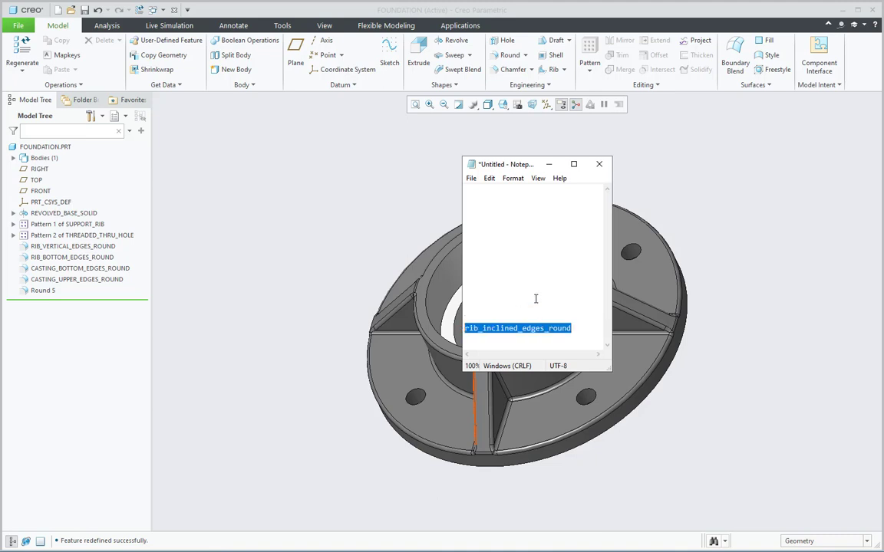
pyautogui.hotkey('alt', 'Tab')
pyautogui.click(42, 291)
pyautogui.rightClick(42, 291)
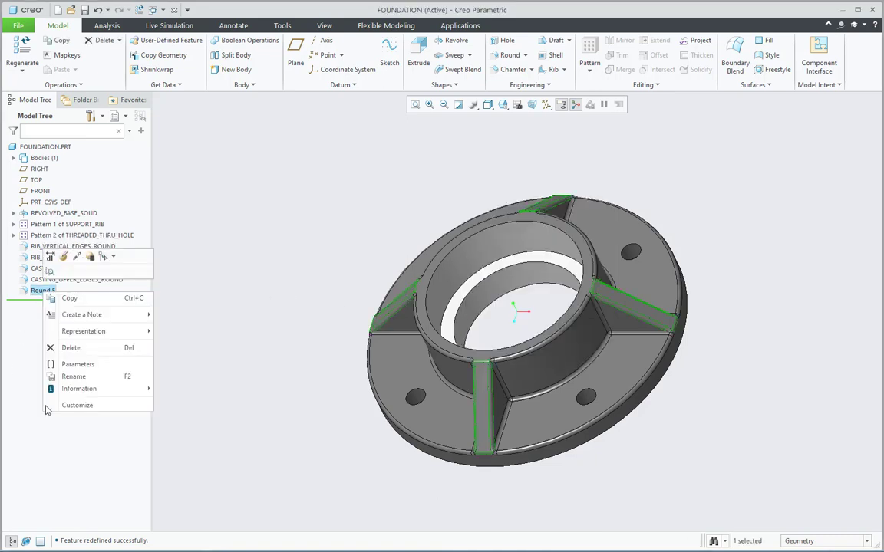
pyautogui.click(74, 376)
pyautogui.hotkey('ctrl', 'v')
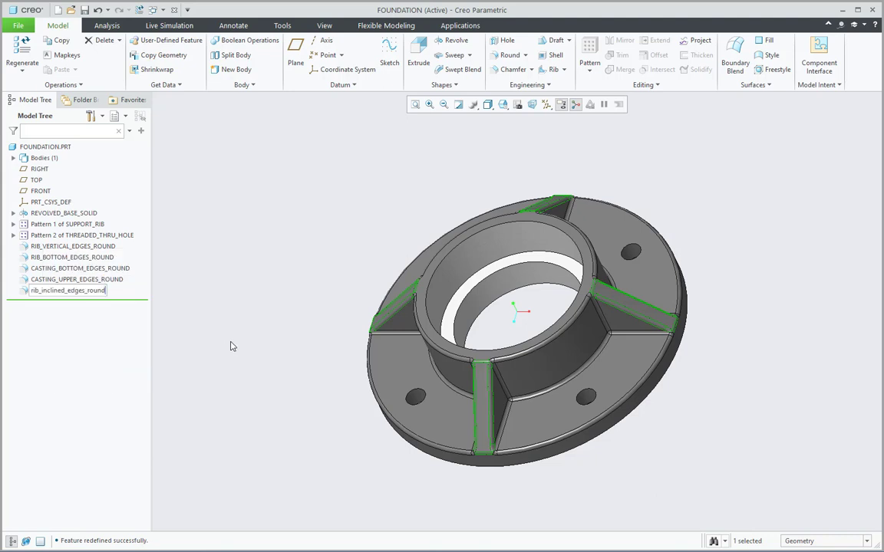
pyautogui.press('Return')
# Set the insert point just after REVOLVED_BASE_SOLID and inspect the bare revolved flange
pyautogui.click(277, 282)
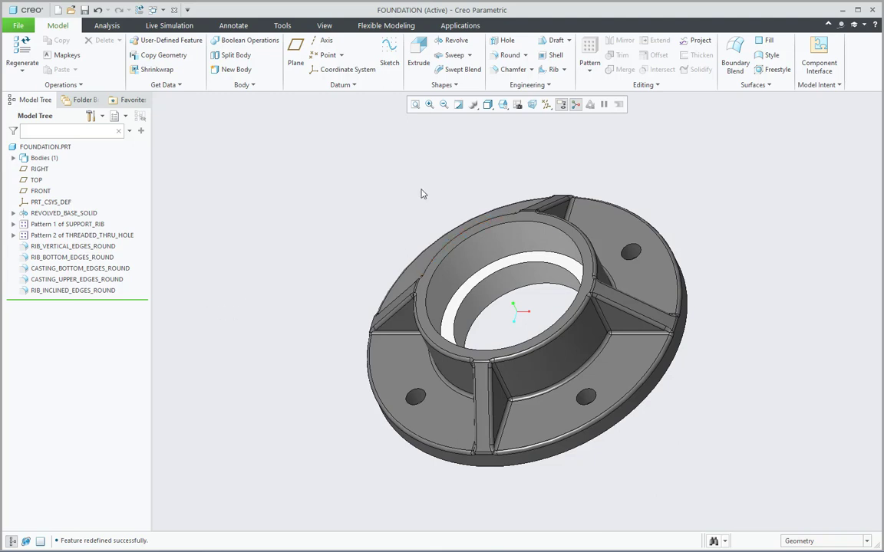
pyautogui.click(68, 216)
pyautogui.rightClick(68, 216)
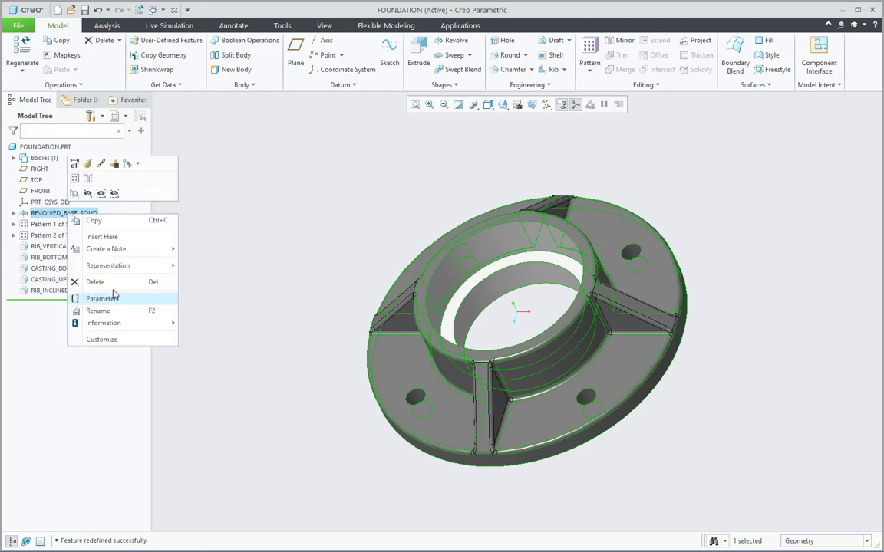
pyautogui.click(107, 238)
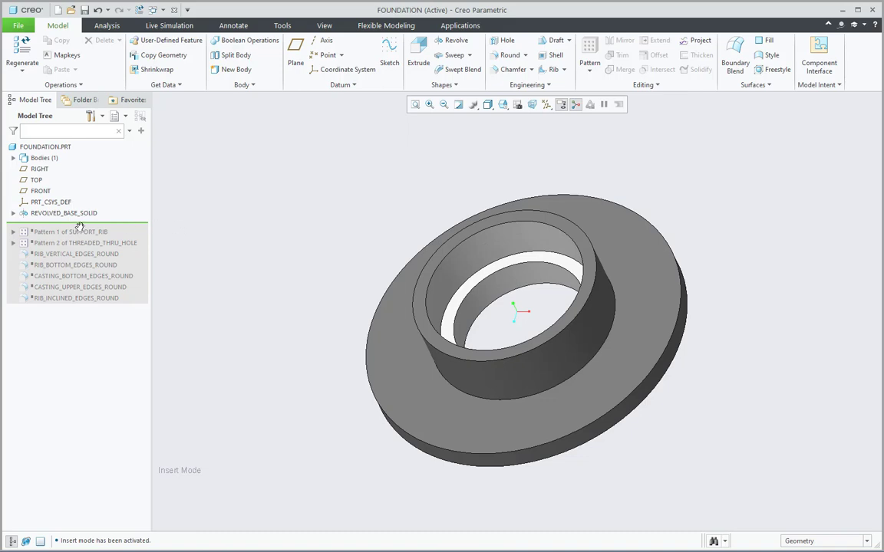
pyautogui.moveTo(280, 327)
pyautogui.mouseDown(button='middle')
pyautogui.moveTo(315, 346)
pyautogui.moveTo(251, 312)
pyautogui.moveTo(294, 385)
pyautogui.moveTo(231, 387)
pyautogui.moveTo(235, 360)
pyautogui.moveTo(238, 374)
pyautogui.mouseUp(button='middle')
pyautogui.click(13, 214)
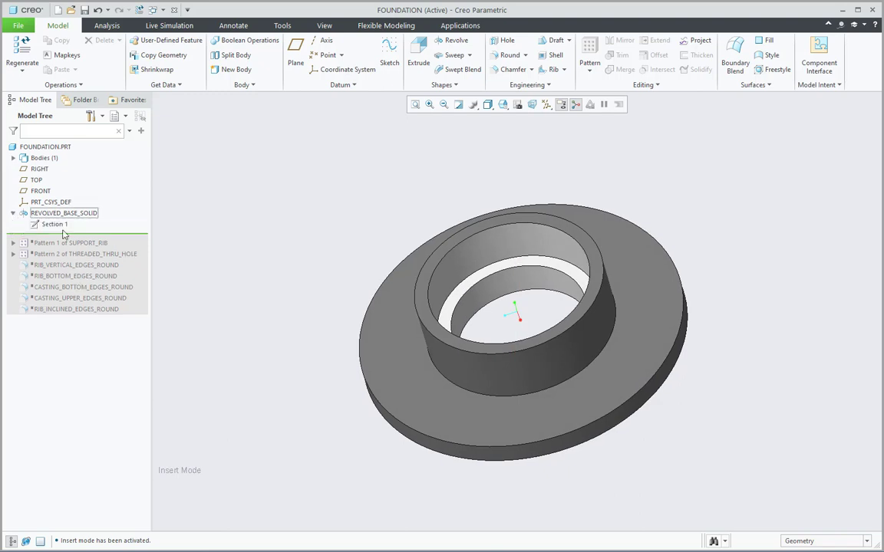
pyautogui.click(13, 213)
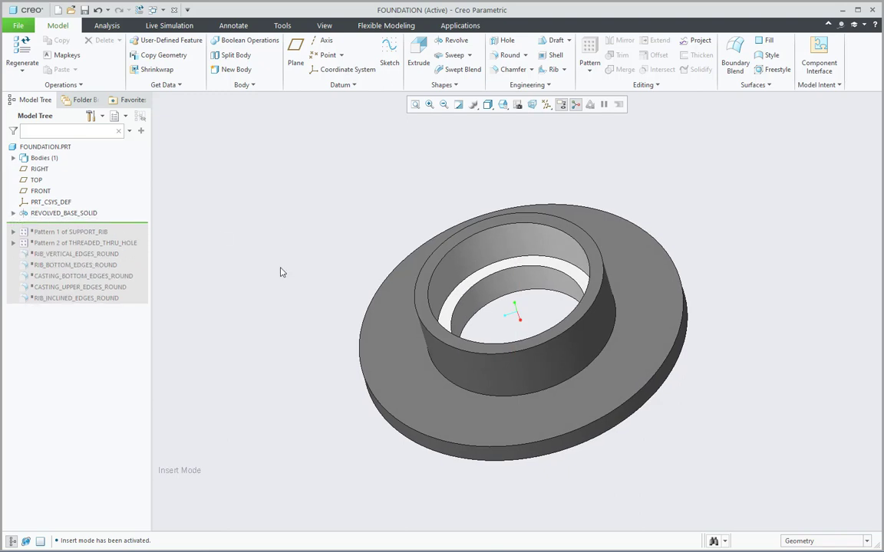
pyautogui.moveTo(281, 273); pyautogui.dragTo(286, 266, button='middle')
# Resume Pattern 1 of SUPPORT_RIB and check that its four ribs reappear
pyautogui.rightClick(71, 239)
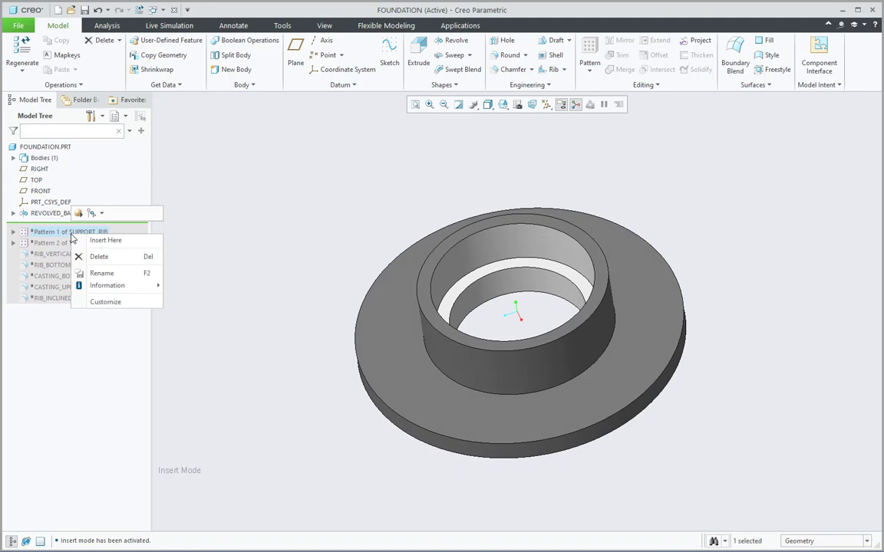
pyautogui.click(78, 216)
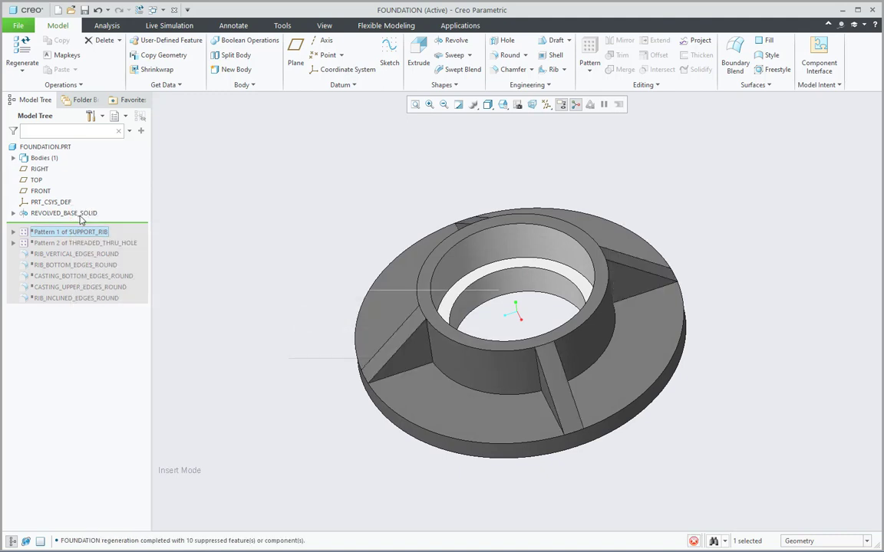
pyautogui.click(13, 225)
pyautogui.click(81, 224)
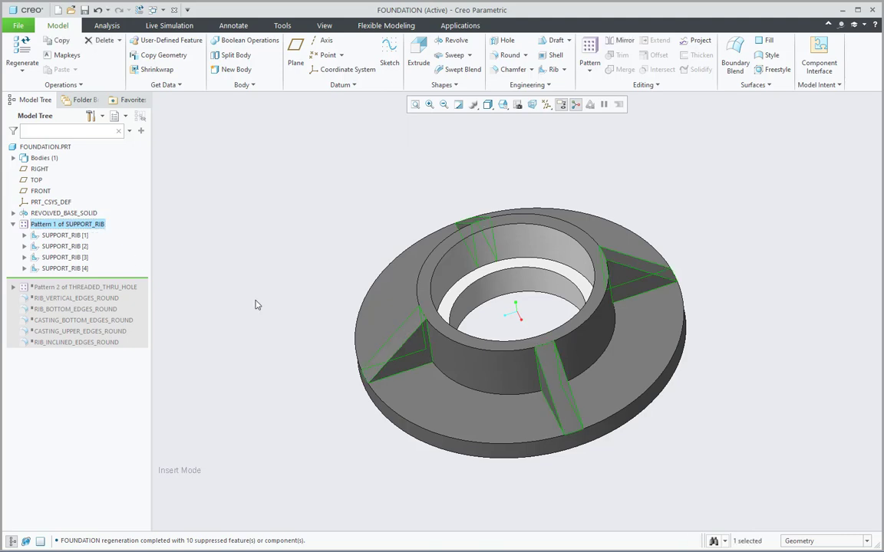
pyautogui.moveTo(257, 304)
pyautogui.mouseDown(button='middle')
pyautogui.moveTo(262, 343)
pyautogui.moveTo(259, 310)
pyautogui.moveTo(237, 298)
pyautogui.moveTo(288, 328)
pyautogui.moveTo(263, 312)
pyautogui.moveTo(228, 311)
pyautogui.moveTo(266, 306)
pyautogui.mouseUp(button='middle')
pyautogui.click(215, 283)
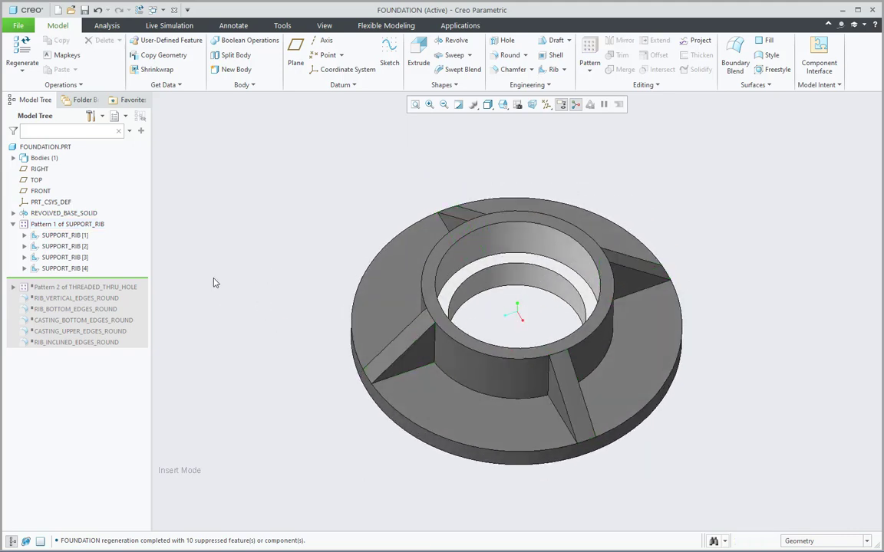
pyautogui.click(12, 224)
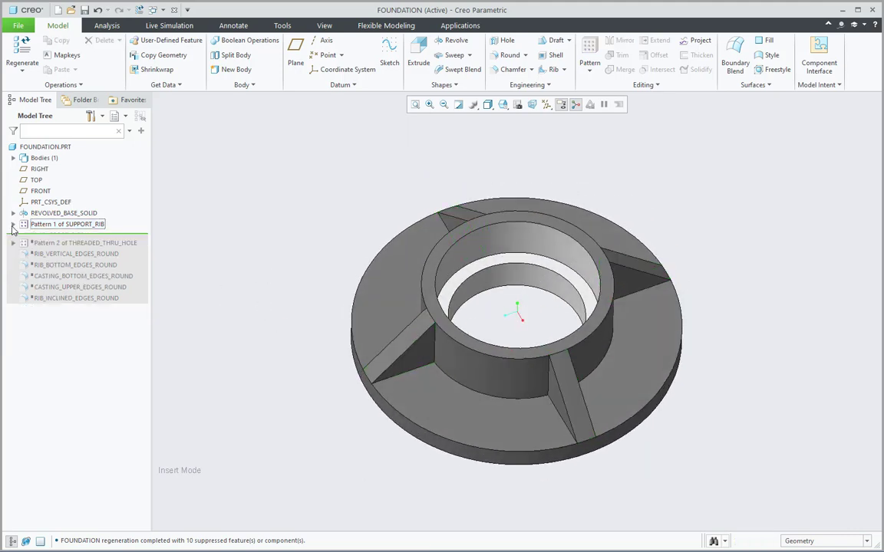
# Resume Pattern 2 of THREADED_THRU_HOLE and check its four bolt holes
pyautogui.rightClick(84, 246)
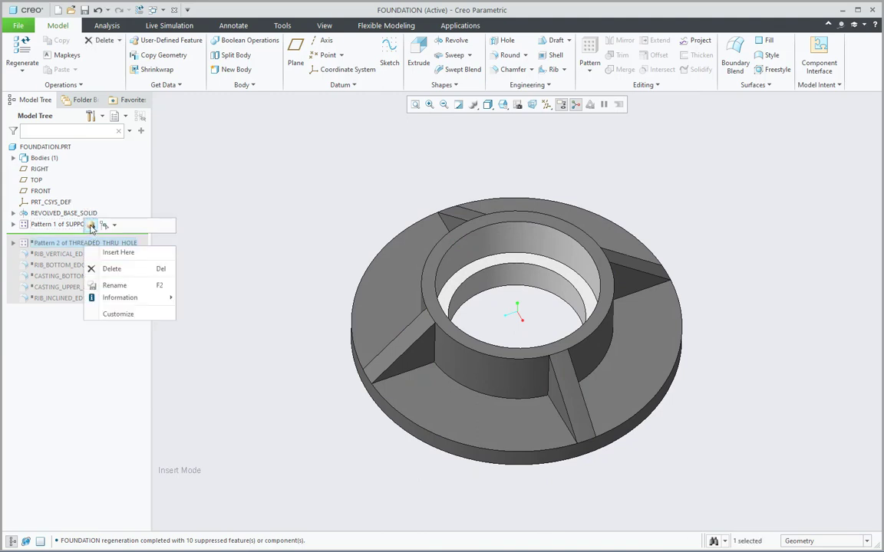
pyautogui.click(92, 225)
pyautogui.click(223, 270)
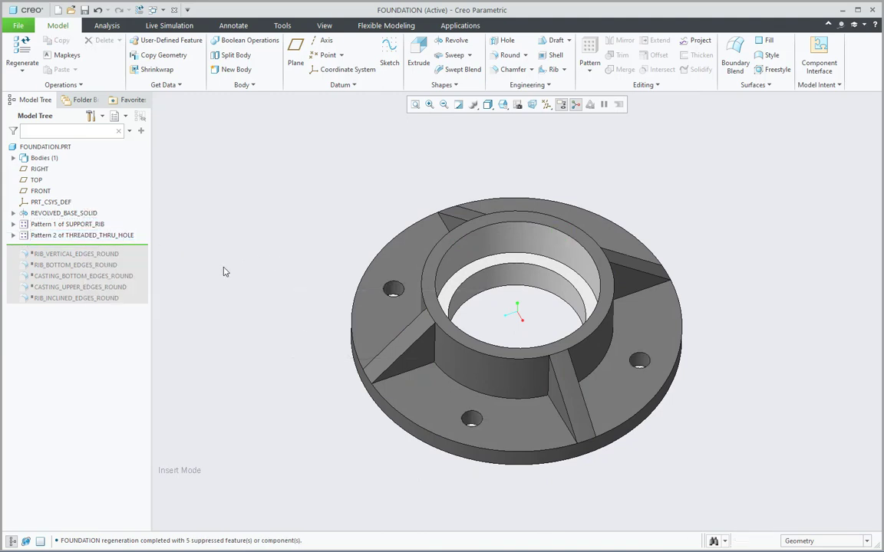
pyautogui.click(13, 236)
pyautogui.click(93, 237)
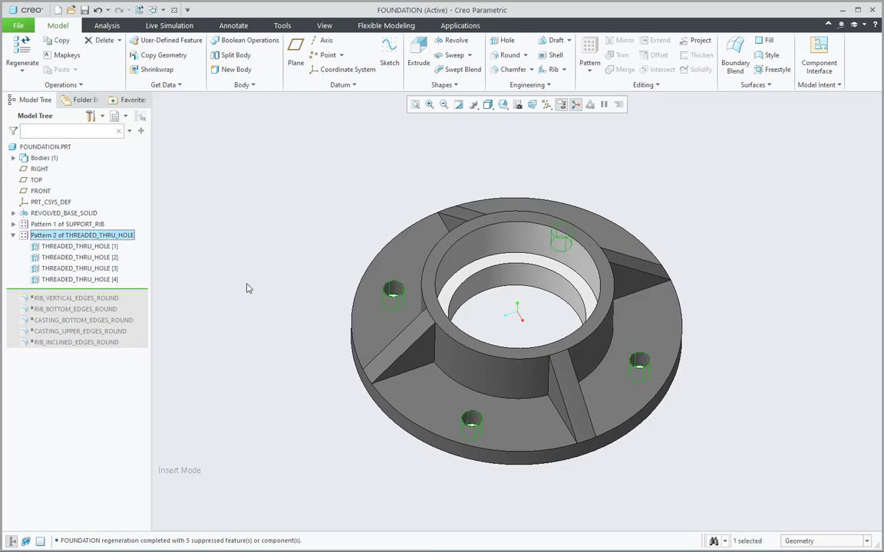
pyautogui.moveTo(246, 288)
pyautogui.mouseDown(button='middle')
pyautogui.moveTo(237, 317)
pyautogui.moveTo(256, 319)
pyautogui.moveTo(223, 281)
pyautogui.moveTo(224, 274)
pyautogui.moveTo(246, 279)
pyautogui.mouseUp(button='middle')
pyautogui.click(246, 265)
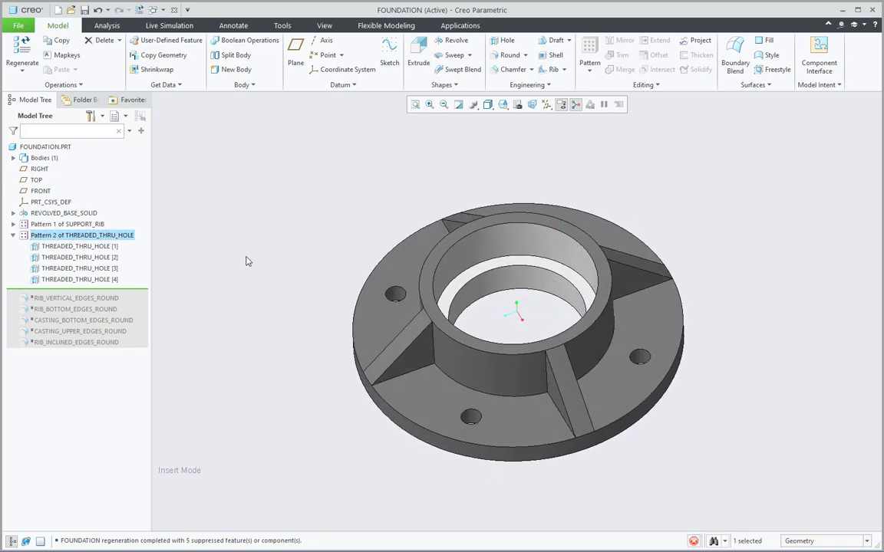
pyautogui.click(13, 236)
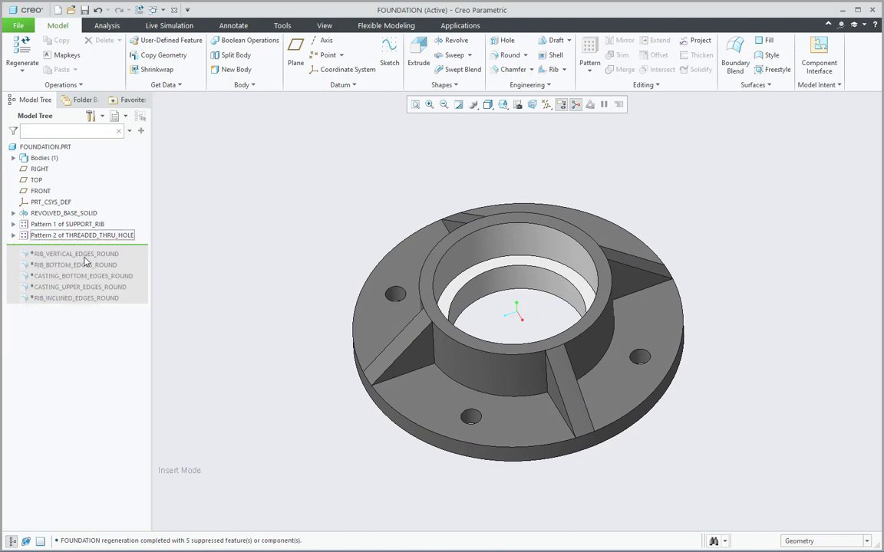
# Resume RIB_VERTICAL_EDGES_ROUND and RIB_BOTTOM_EDGES_ROUND, checking the rounded rib edges
pyautogui.click(84, 254)
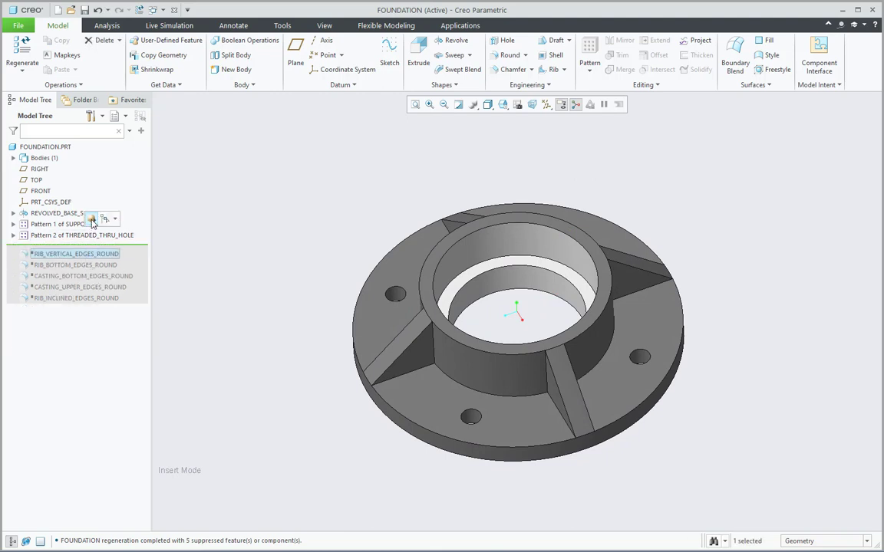
pyautogui.click(91, 221)
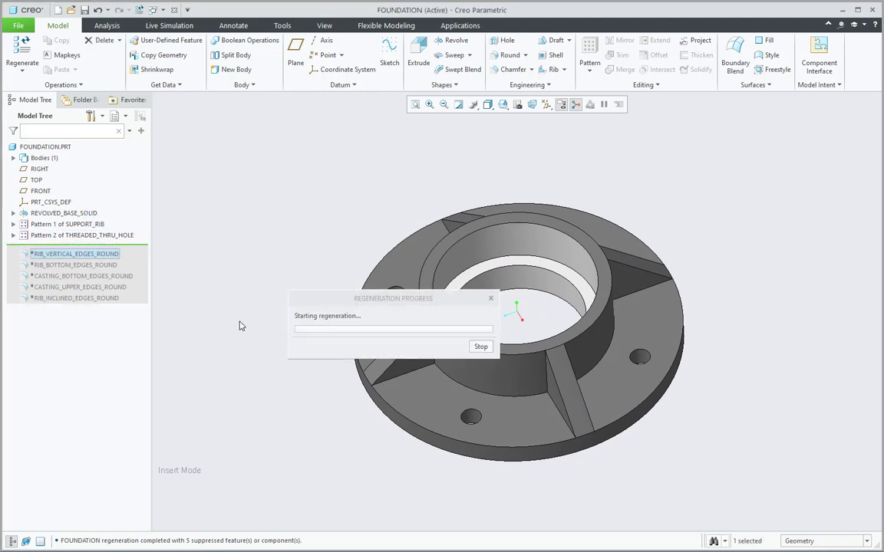
pyautogui.click(92, 249)
pyautogui.moveTo(207, 365); pyautogui.dragTo(227, 391, button='middle')
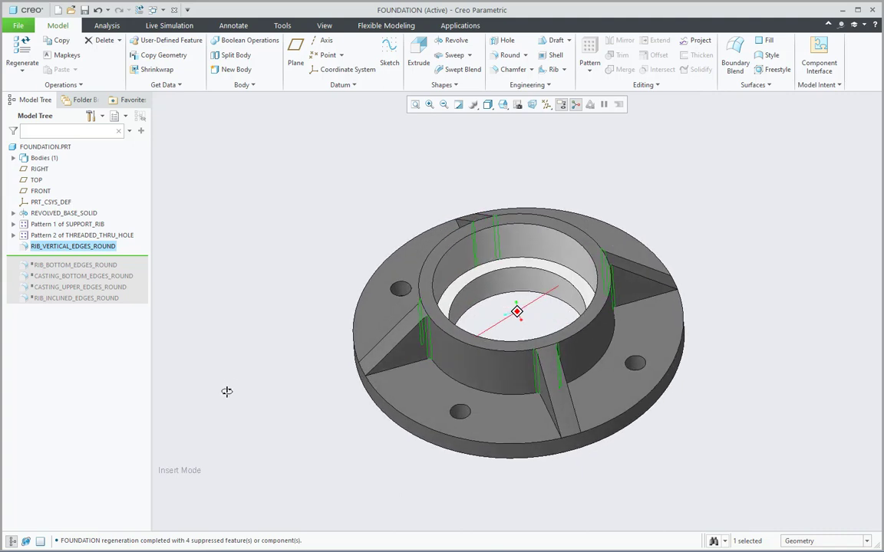
pyautogui.click(83, 265)
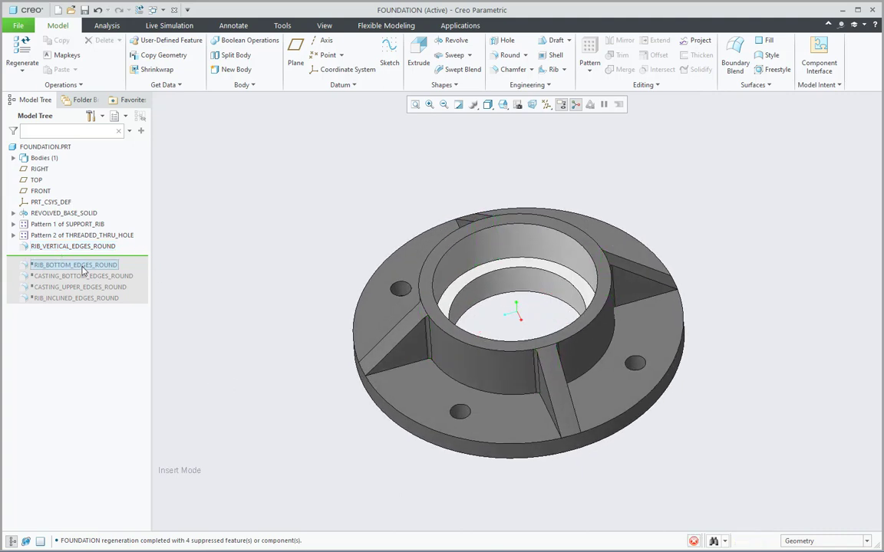
pyautogui.click(85, 214)
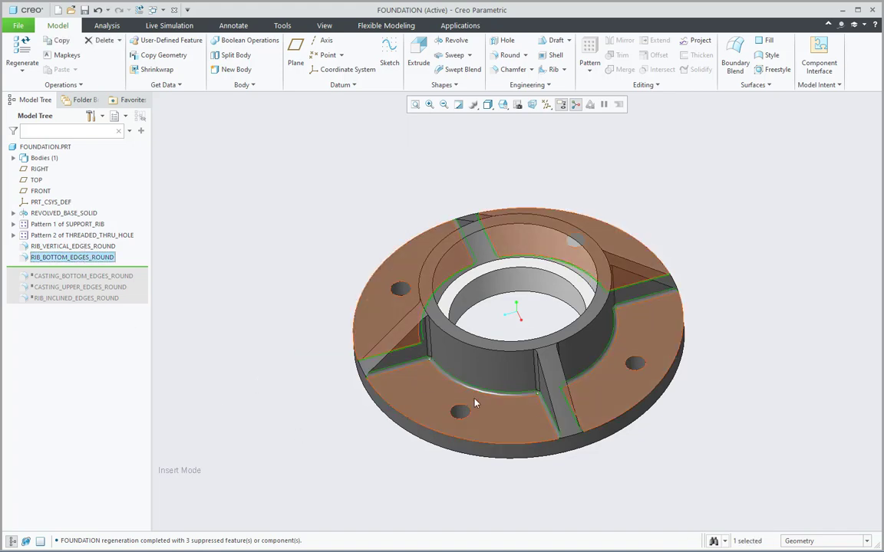
pyautogui.moveTo(474, 403); pyautogui.dragTo(761, 442, button='middle')
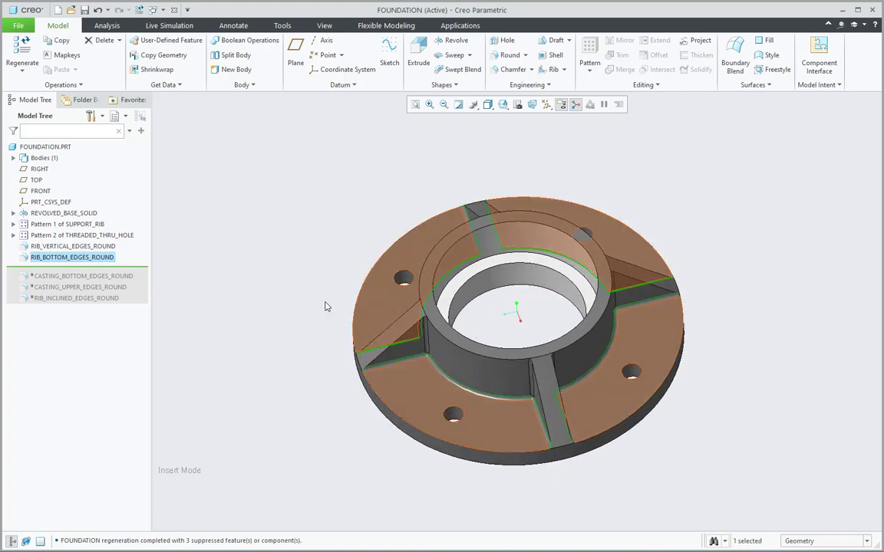
# Resume CASTING_BOTTOM_EDGES_ROUND and inspect the rounded casting bottom edges
pyautogui.click(90, 277)
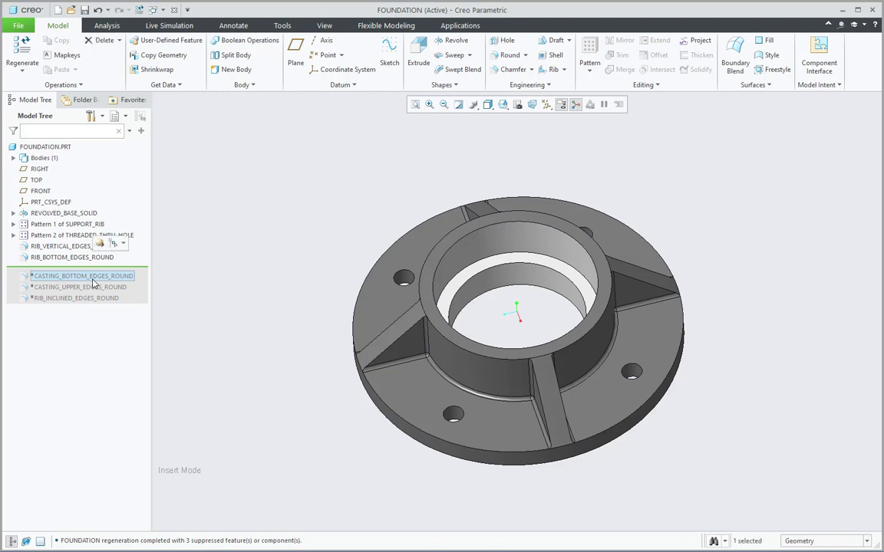
pyautogui.click(102, 244)
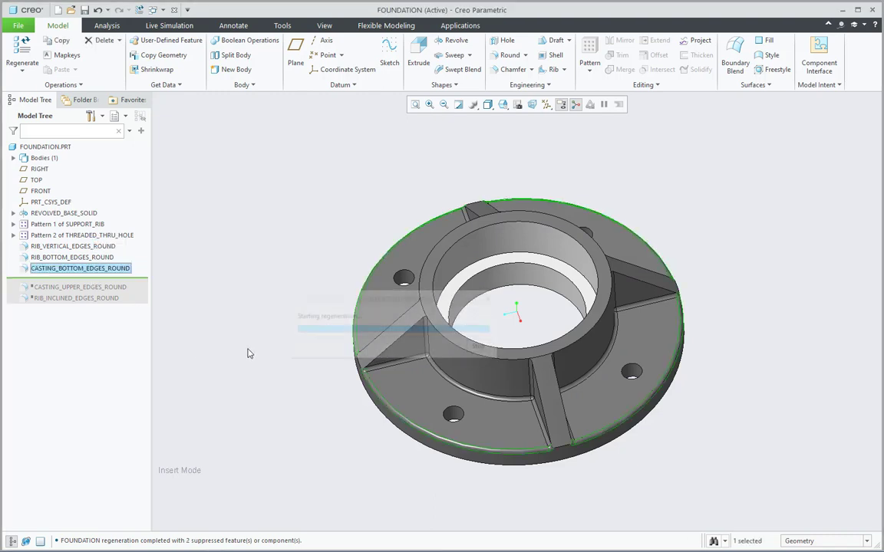
pyautogui.click(108, 273)
pyautogui.moveTo(237, 383); pyautogui.dragTo(238, 376, button='middle')
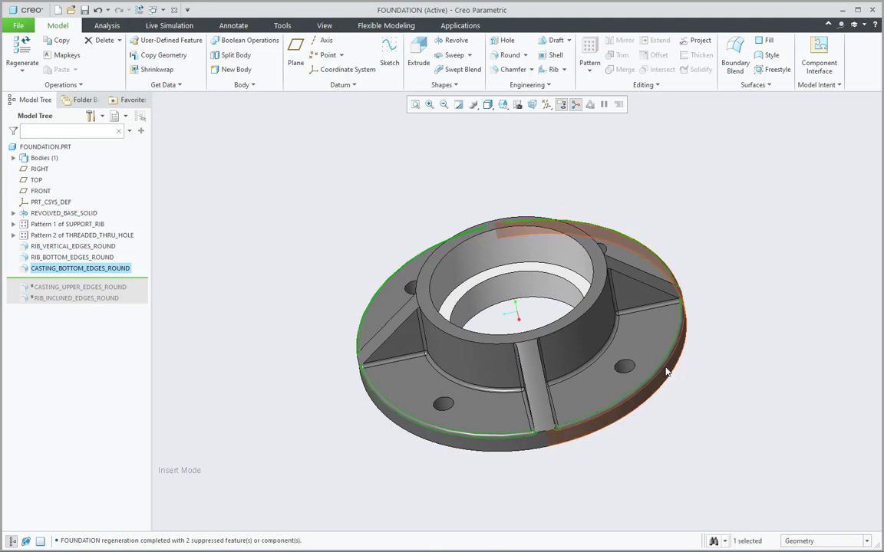
pyautogui.click(155, 353)
# Resume CASTING_UPPER_EDGES_ROUND and RIB_INCLINED_EDGES_ROUND to complete the rounds
pyautogui.click(59, 287)
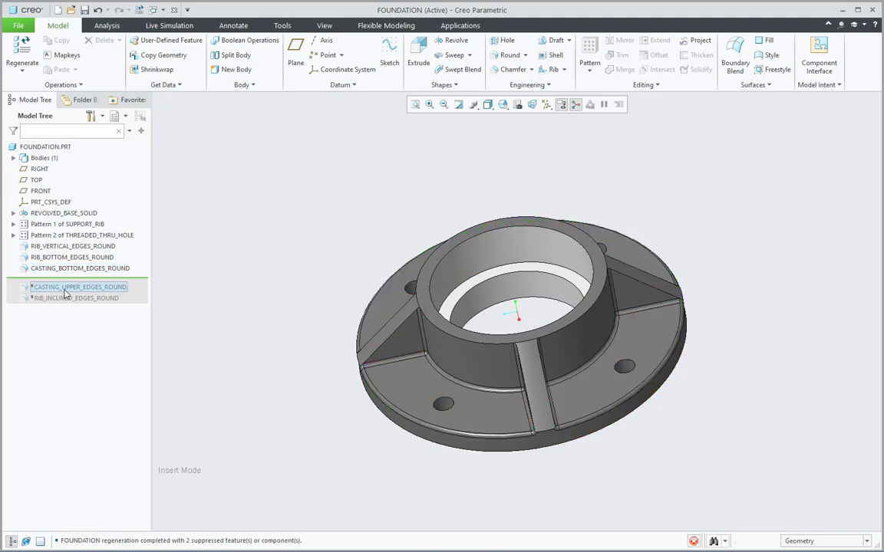
pyautogui.click(70, 256)
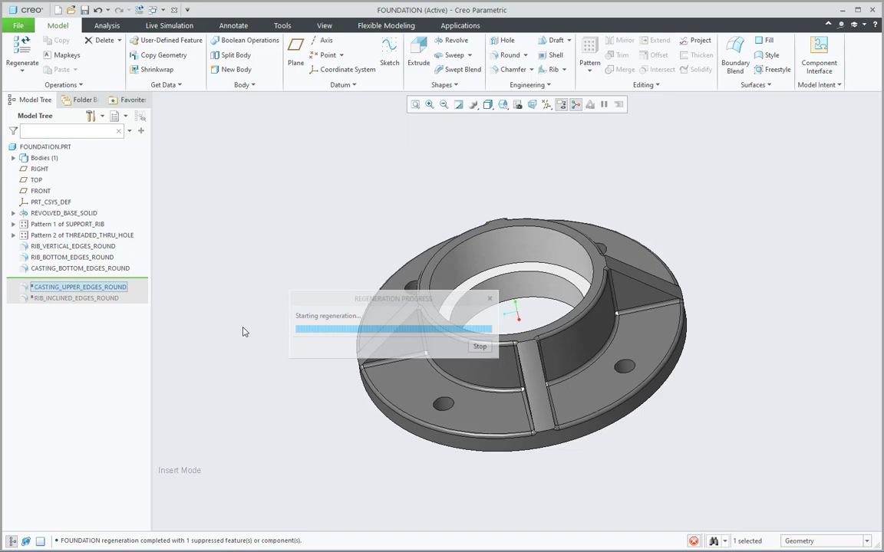
pyautogui.moveTo(236, 304); pyautogui.dragTo(261, 322, button='middle')
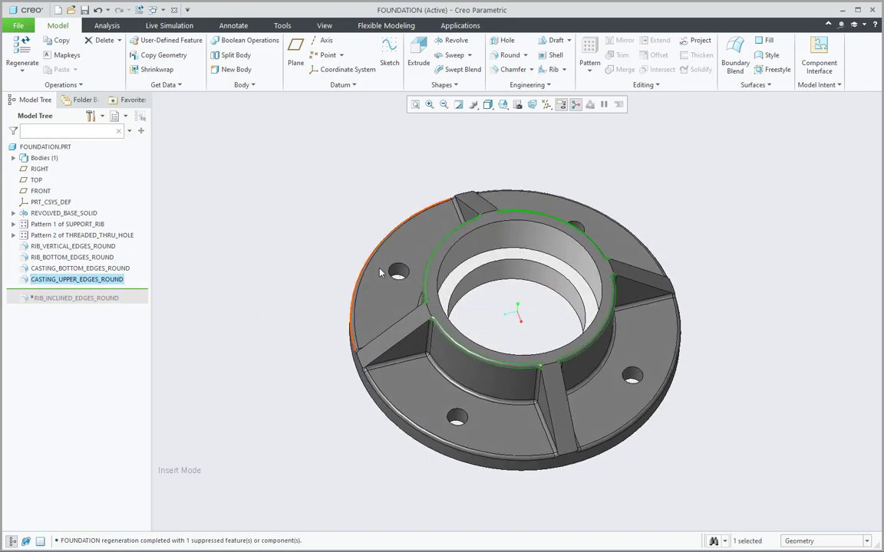
pyautogui.moveTo(358, 351); pyautogui.dragTo(260, 317, button='middle')
pyautogui.click(260, 318)
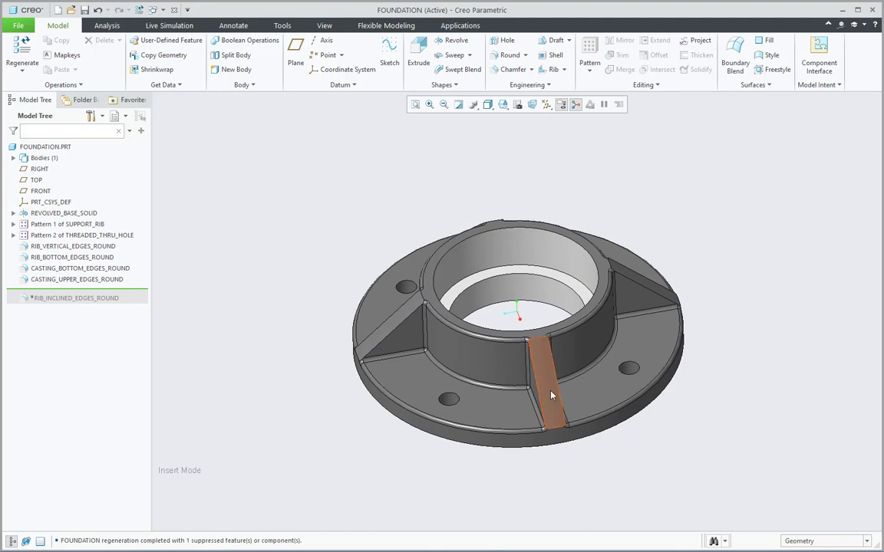
pyautogui.click(80, 299)
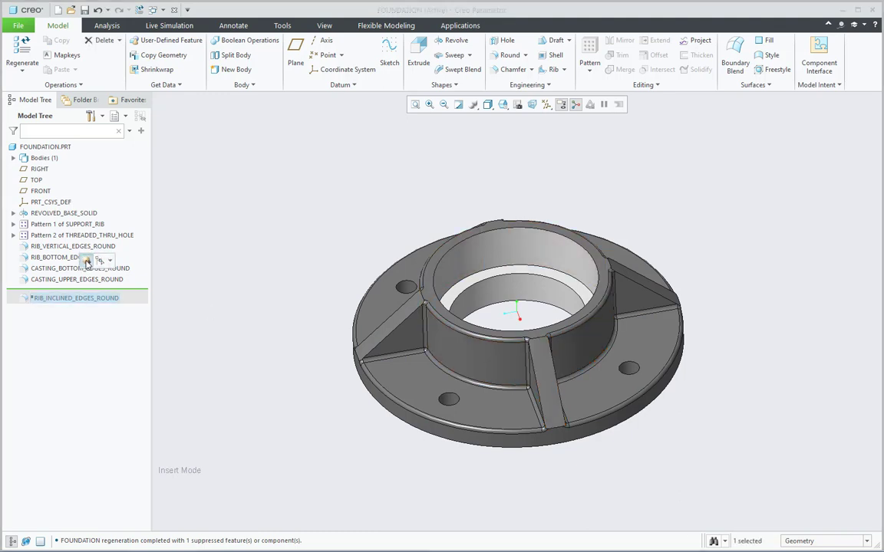
pyautogui.click(87, 261)
# Orbit the finished flange, then switch to Standard Orientation from Saved Orientations
pyautogui.moveTo(274, 334); pyautogui.dragTo(262, 351, button='middle')
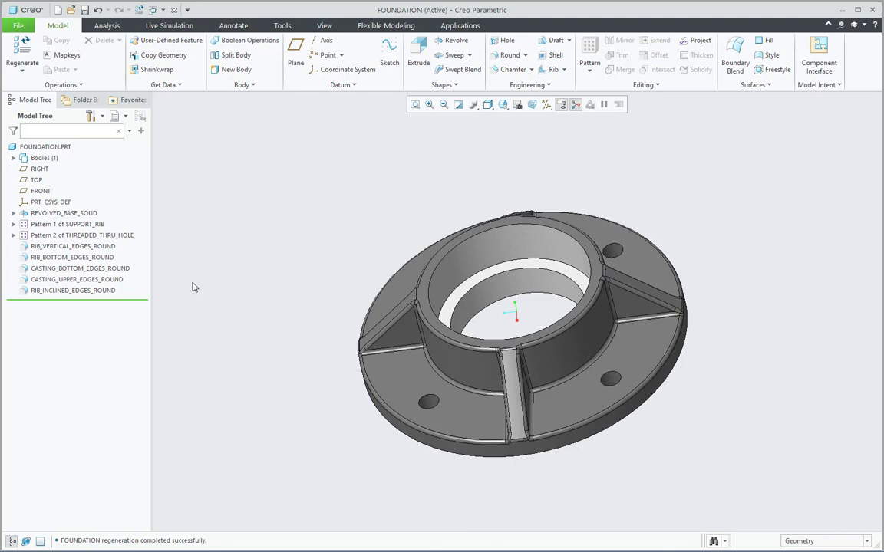
pyautogui.click(503, 104)
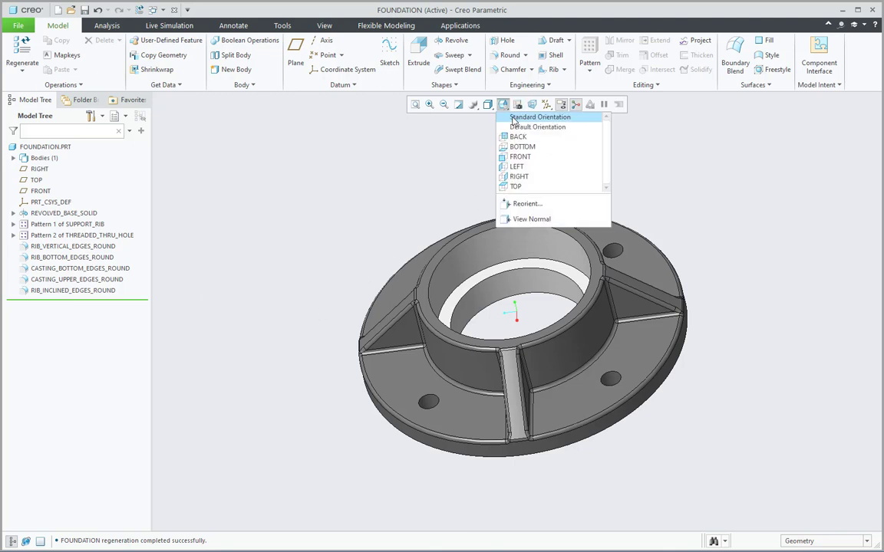
pyautogui.click(530, 117)
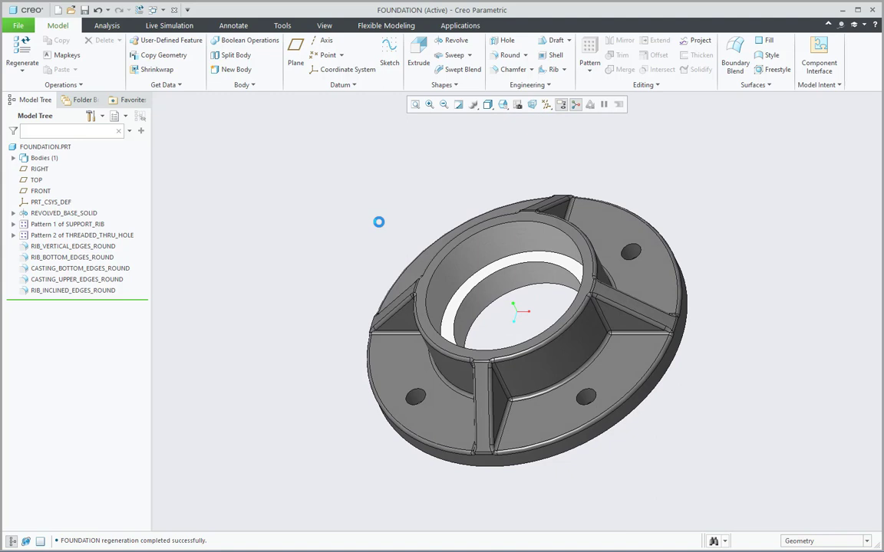